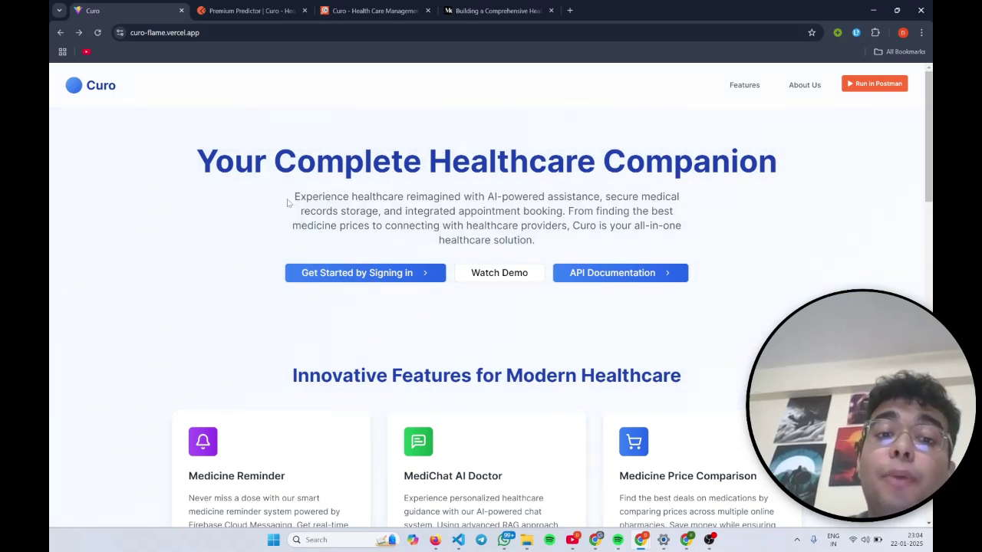
Scroll through the Curo landing page to review its features.
scroll(283, 323, "down", 1)
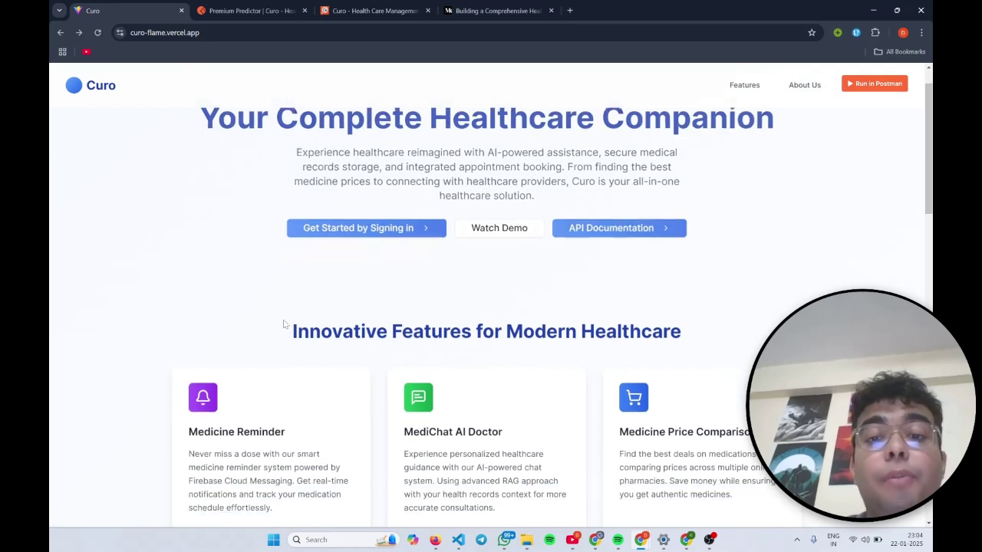
scroll(283, 324, "up", 1)
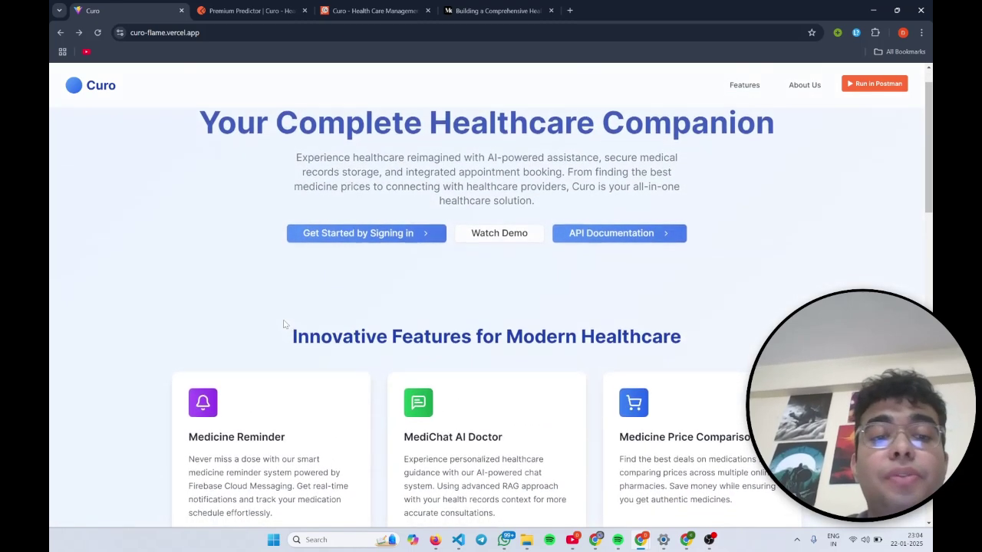
scroll(283, 323, "down", 1)
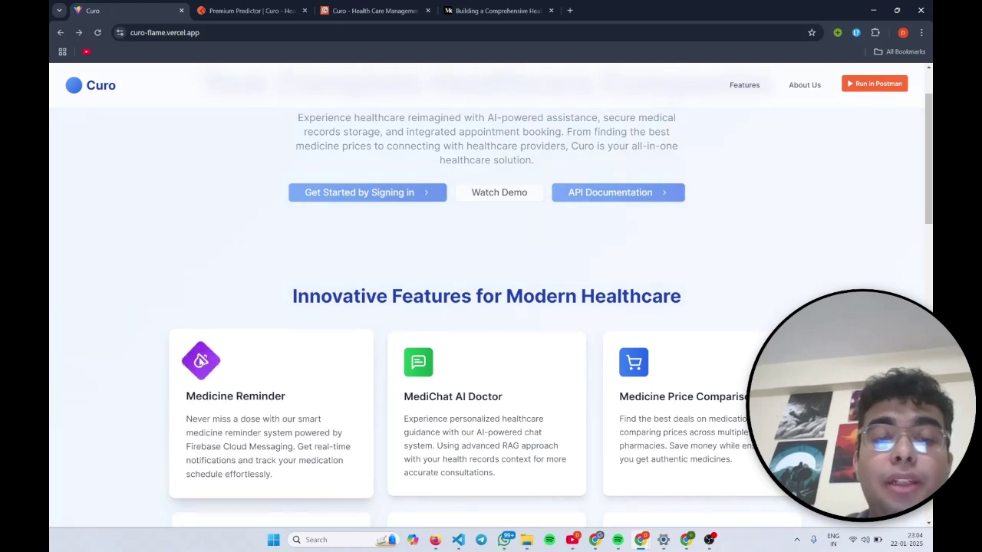
scroll(423, 395, "down", 1)
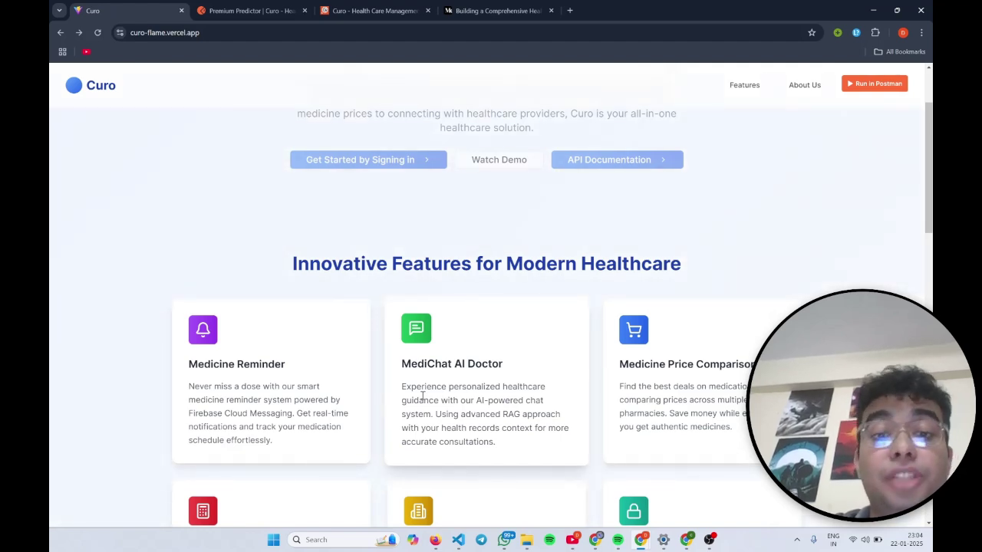
scroll(423, 395, "down", 2)
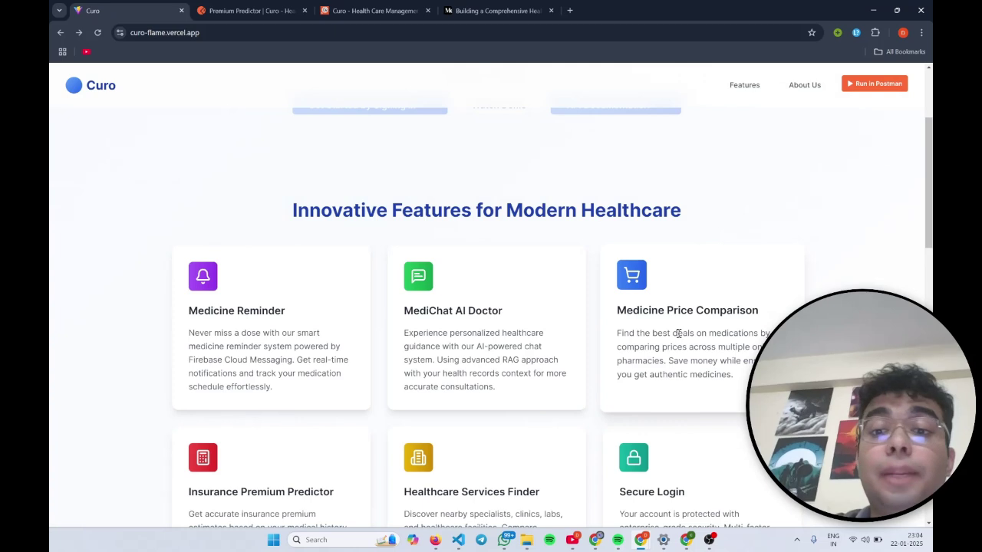
scroll(679, 333, "down", 2)
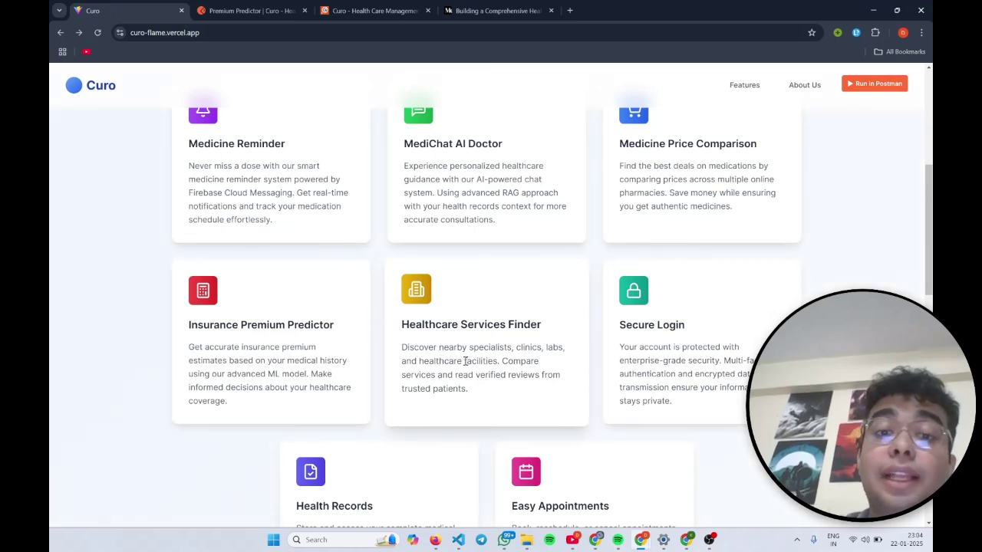
scroll(406, 349, "down", 1)
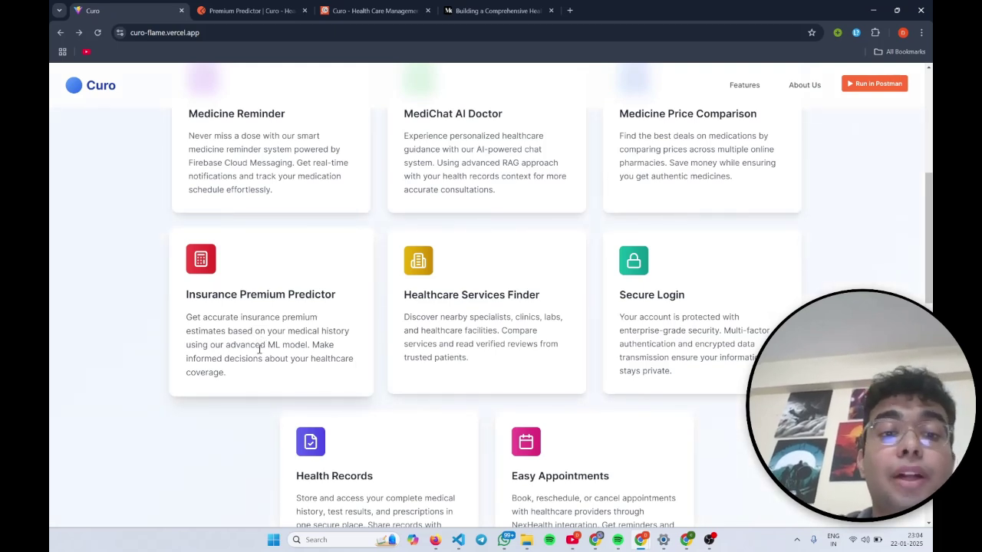
scroll(260, 350, "down", 1)
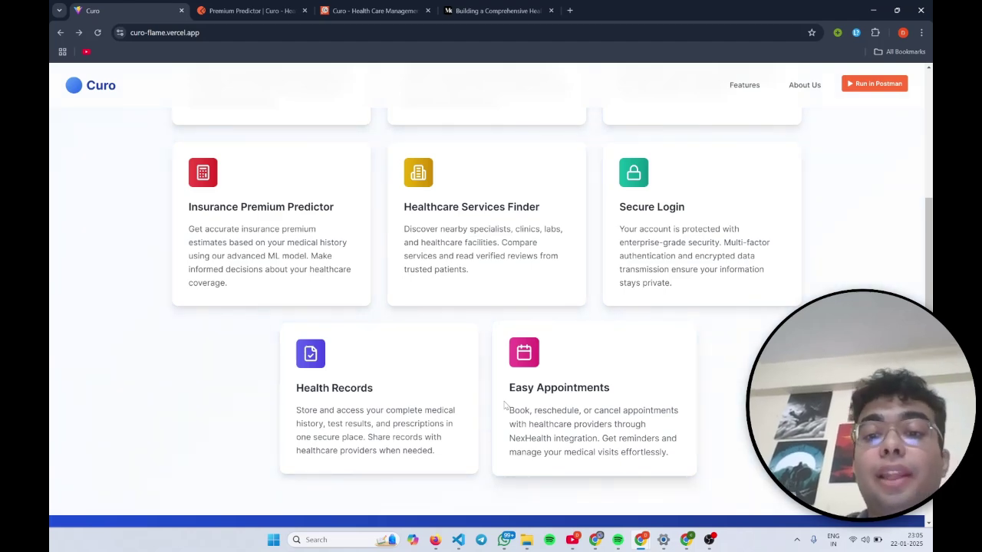
scroll(504, 404, "down", 5)
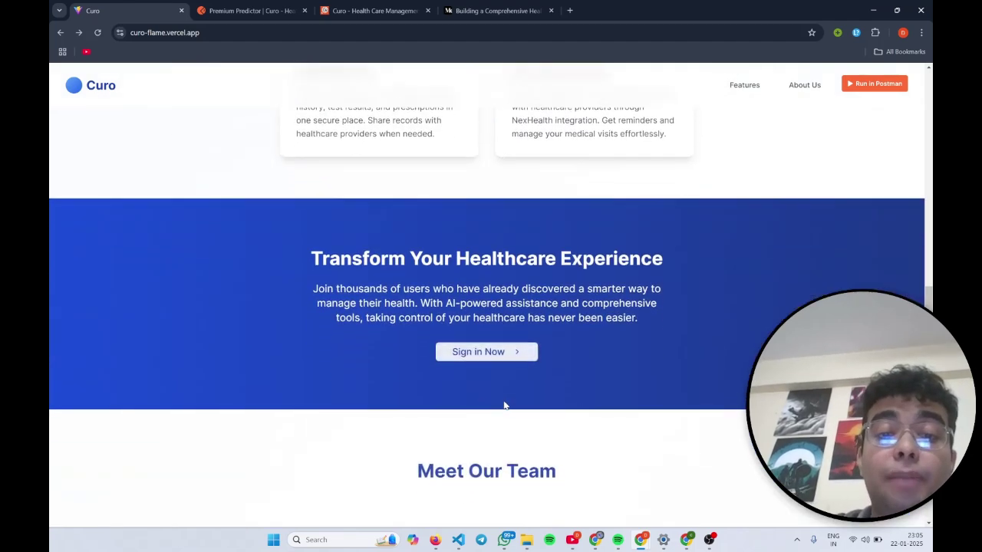
scroll(503, 400, "down", 2)
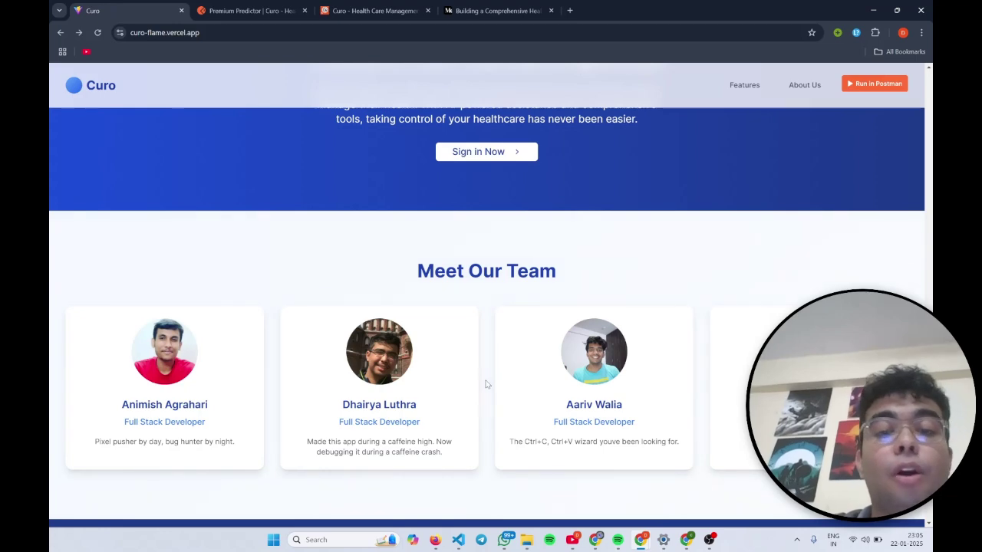
scroll(488, 385, "down", 1)
scroll(485, 383, "down", 1)
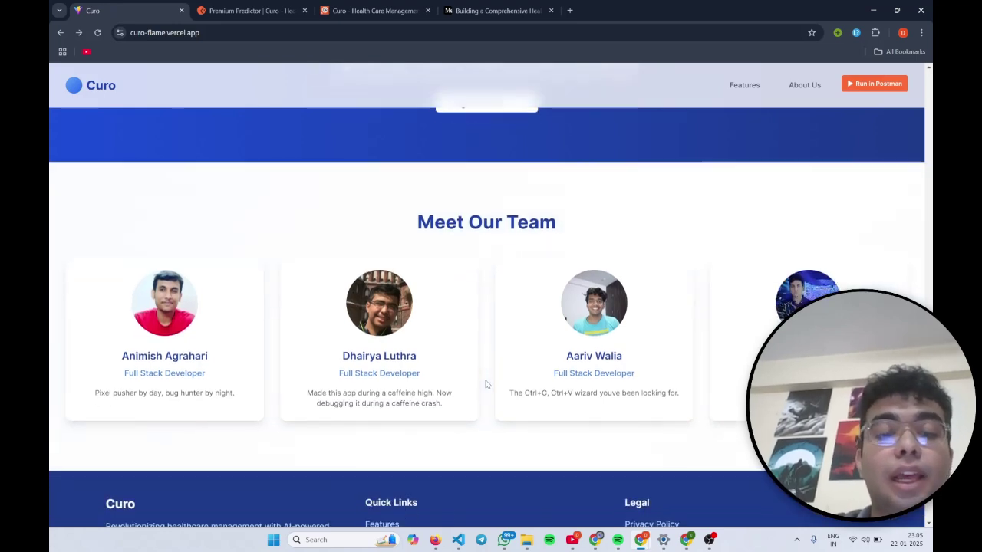
scroll(485, 383, "up", 6)
scroll(485, 383, "up", 8)
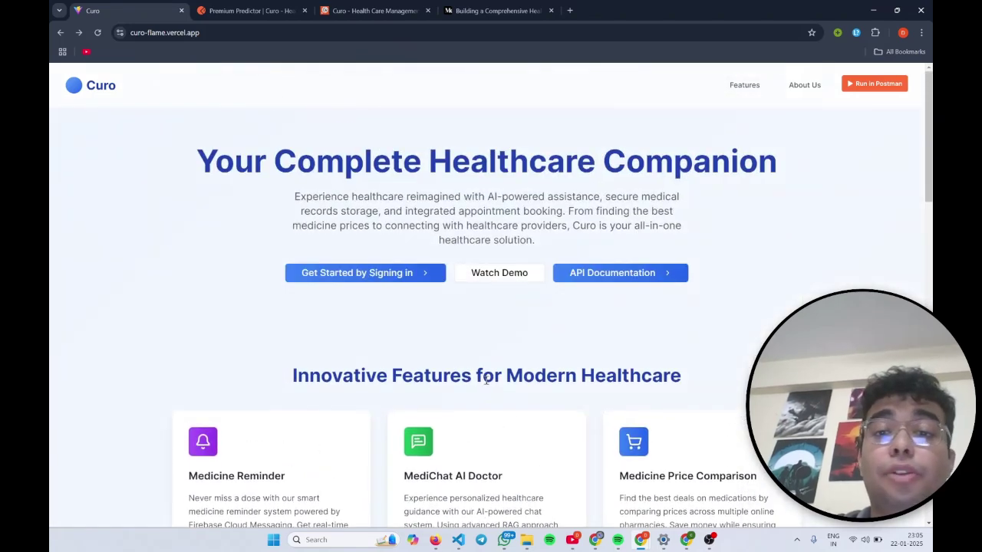
Sign in to Curo with a Google account after briefly previewing the Sign Up form.
left_click(376, 272)
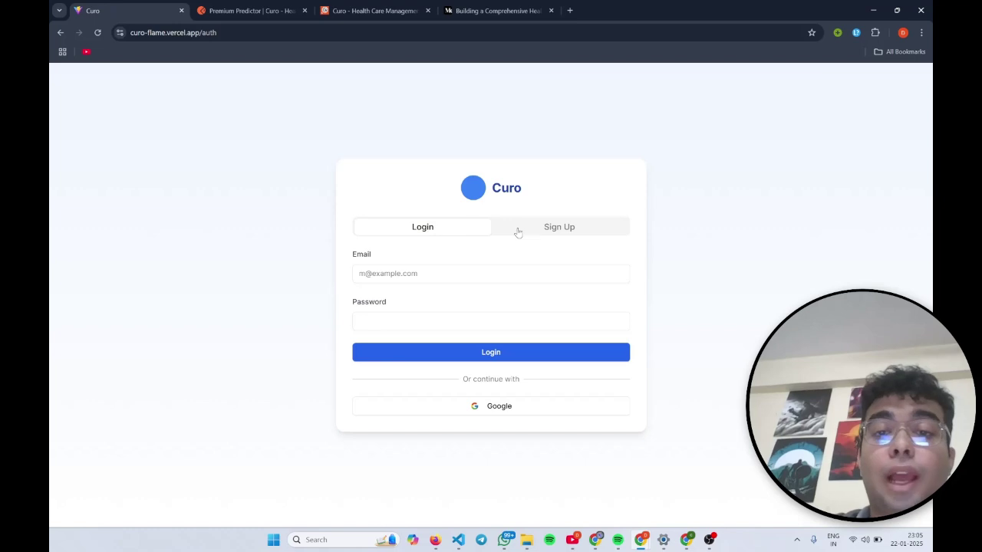
left_click(517, 228)
left_click(438, 182)
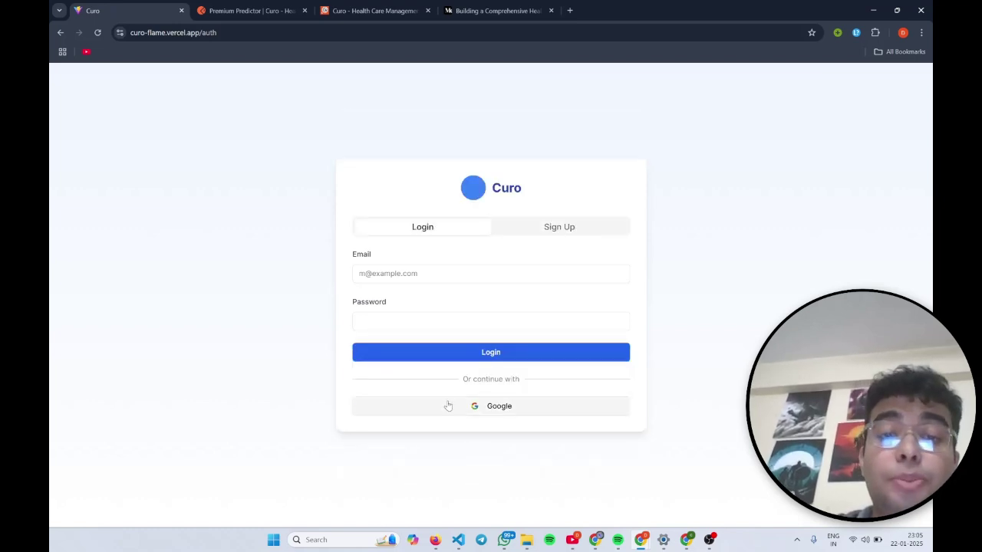
left_click(506, 414)
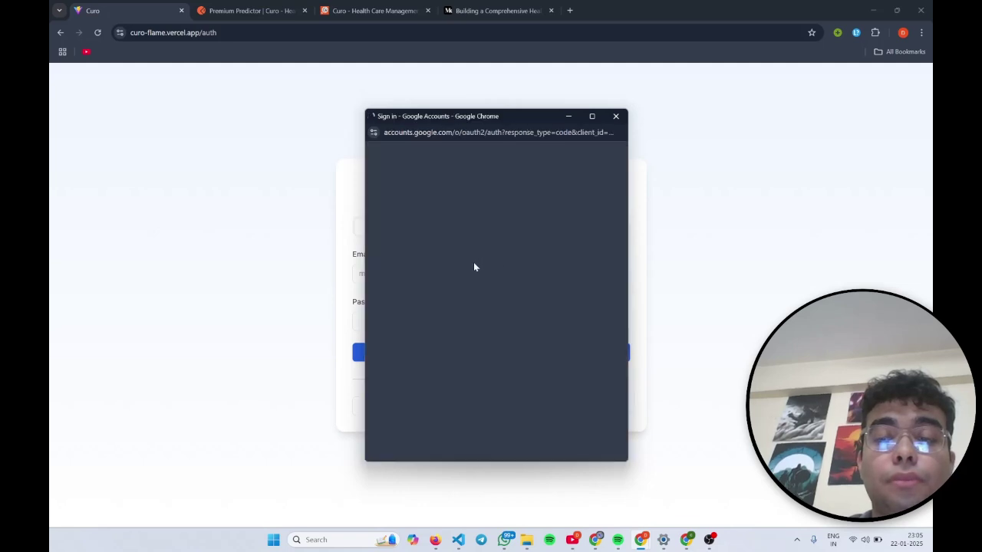
left_click(451, 261)
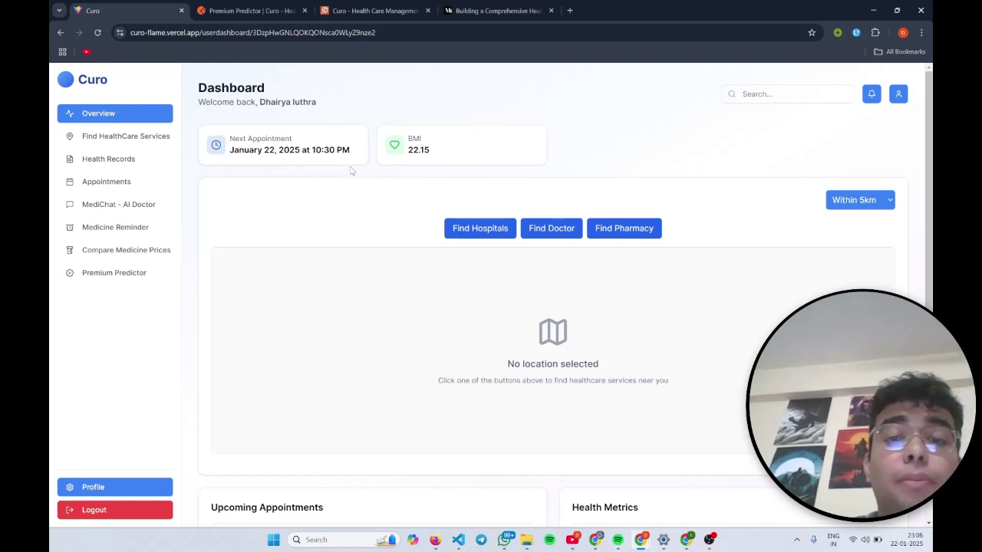
Browse nearby hospitals and doctors, keep the 5km radius, and open Medplus Gachibowli's details.
scroll(352, 171, "down", 1)
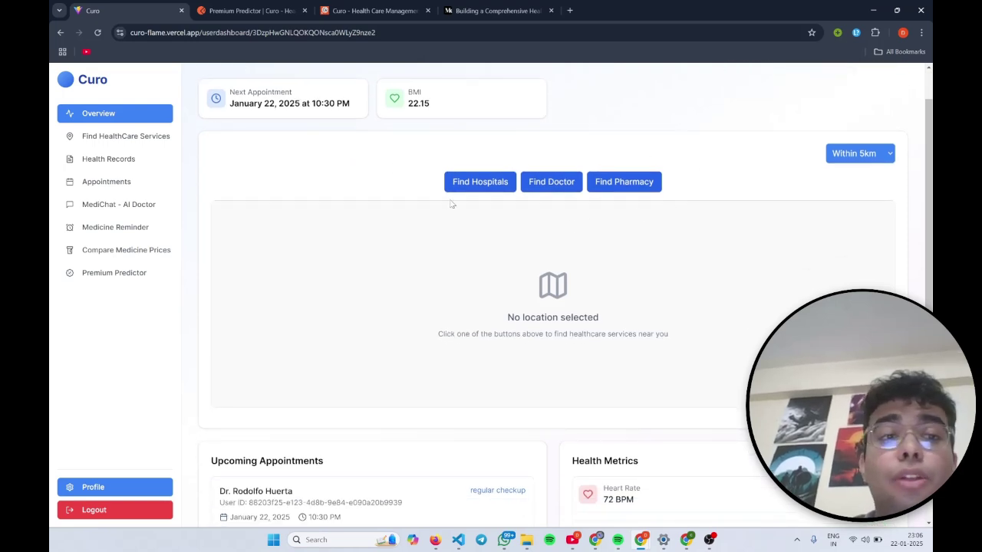
left_click(505, 190)
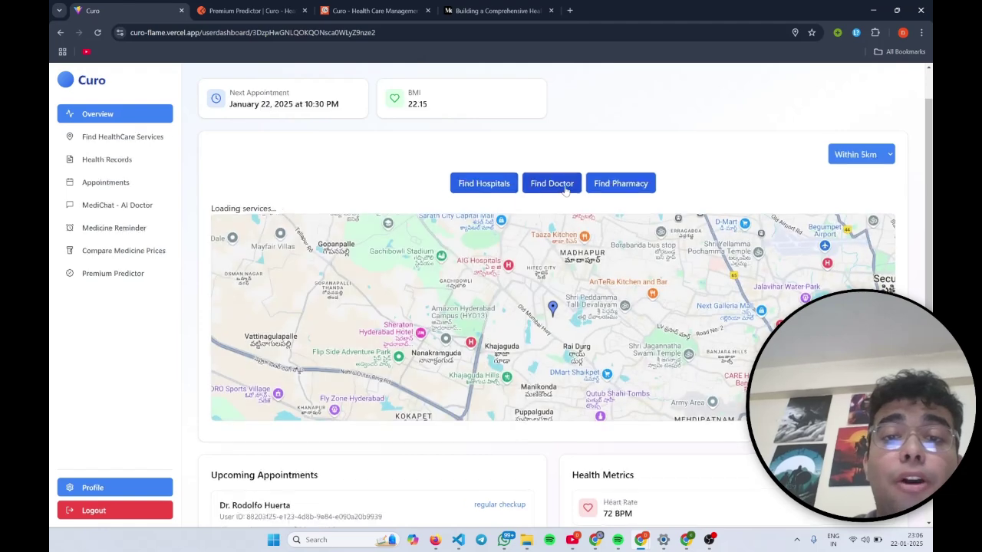
left_click(566, 190)
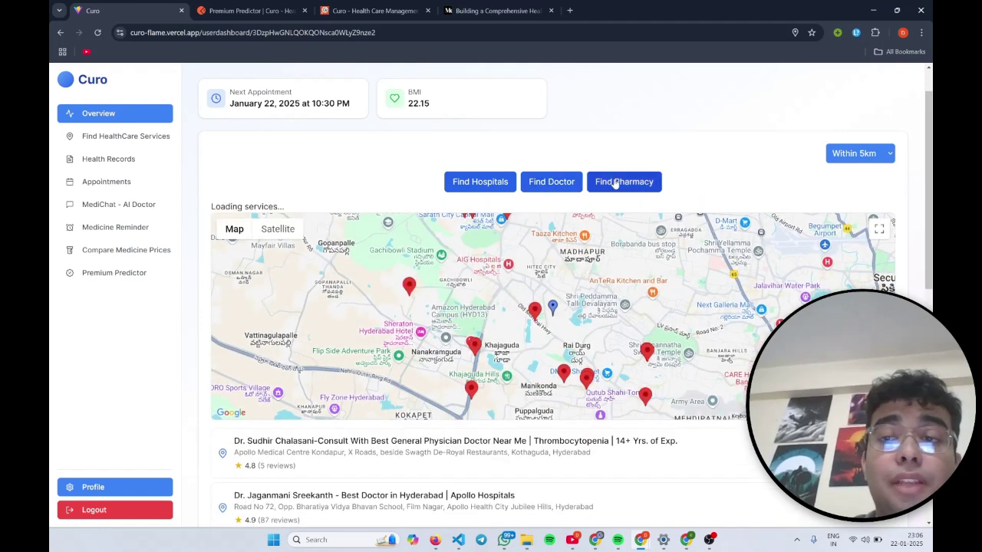
left_click(847, 154)
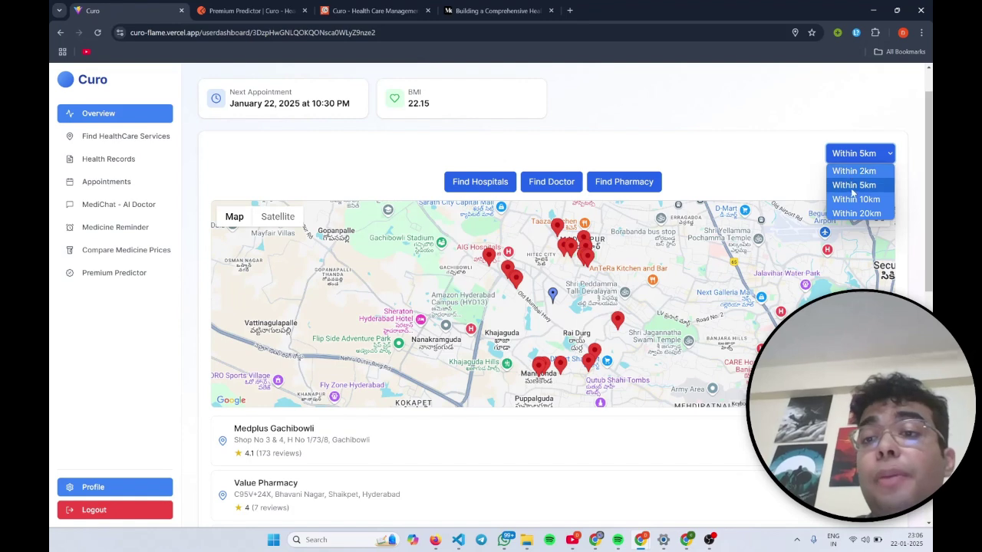
left_click(742, 175)
left_click(537, 441)
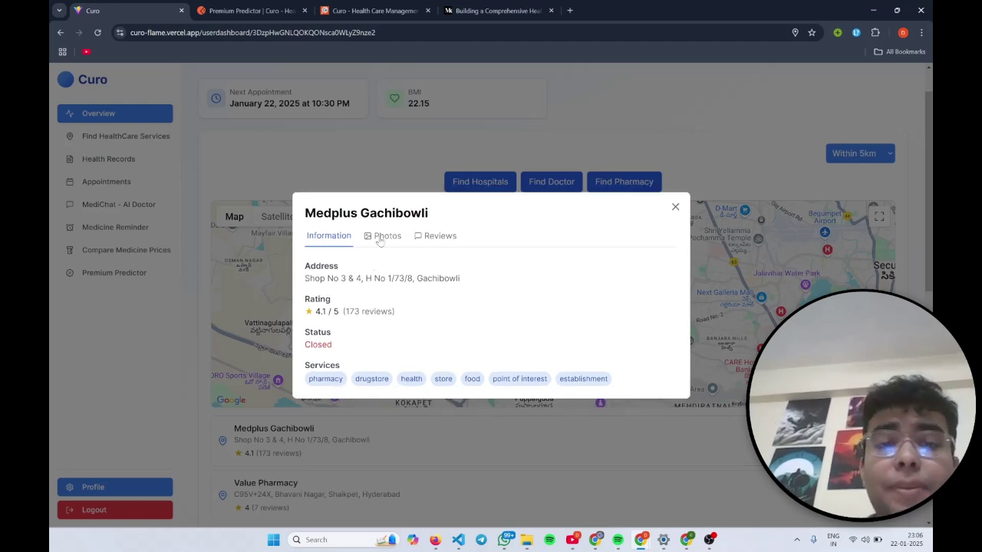
Check Medplus Gachibowli's enlarged storefront photo and its reviews, then close the details.
left_click(378, 238)
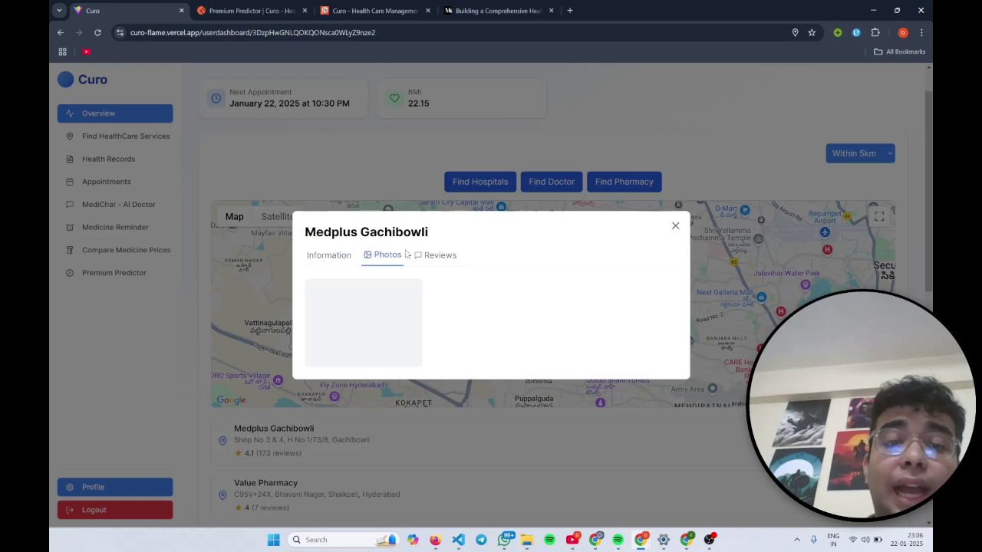
left_click(409, 310)
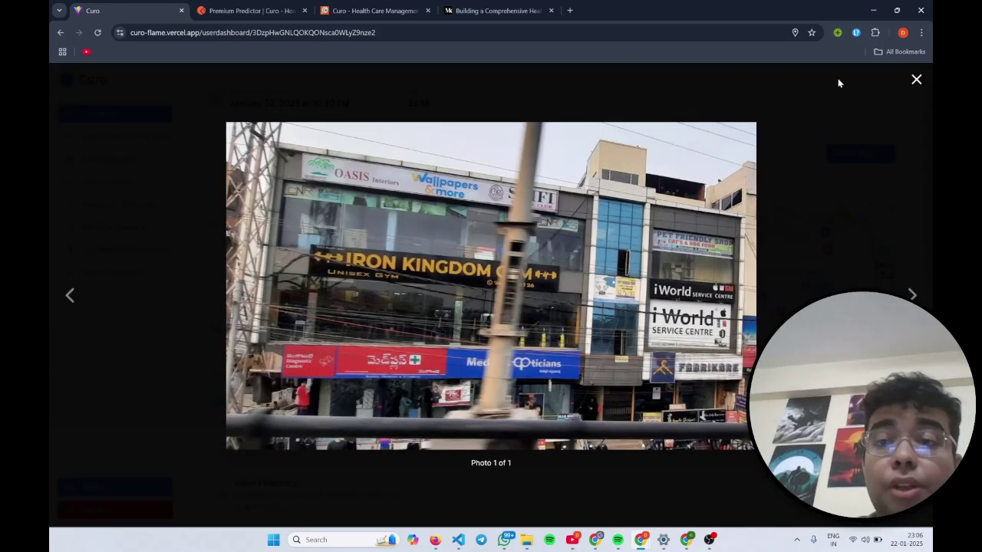
left_click(916, 80)
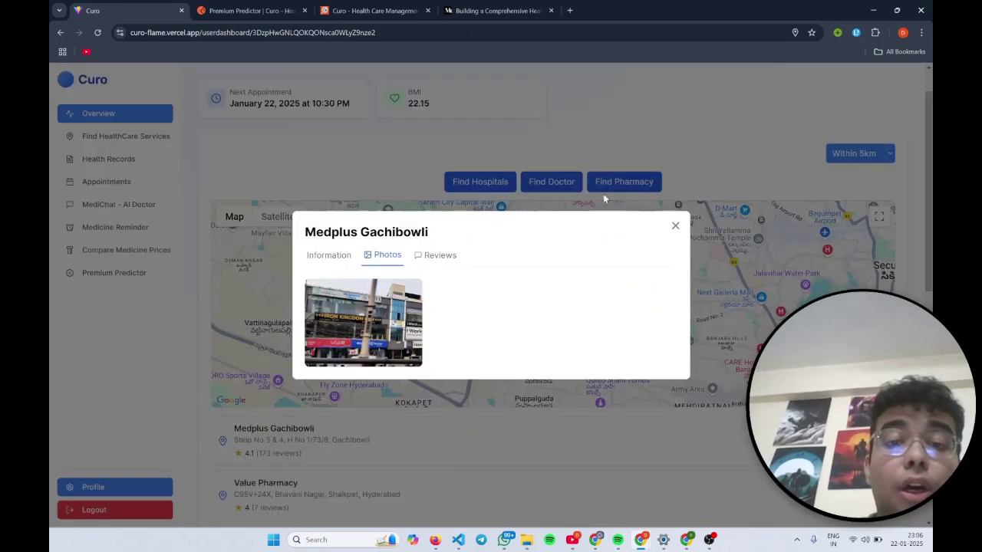
left_click(427, 256)
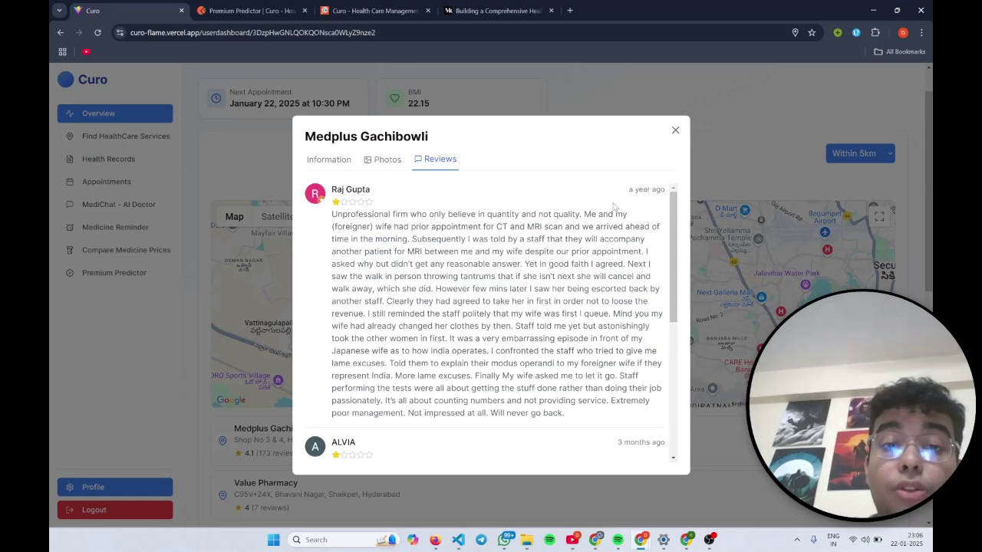
left_click(675, 131)
scroll(598, 418, "down", 3)
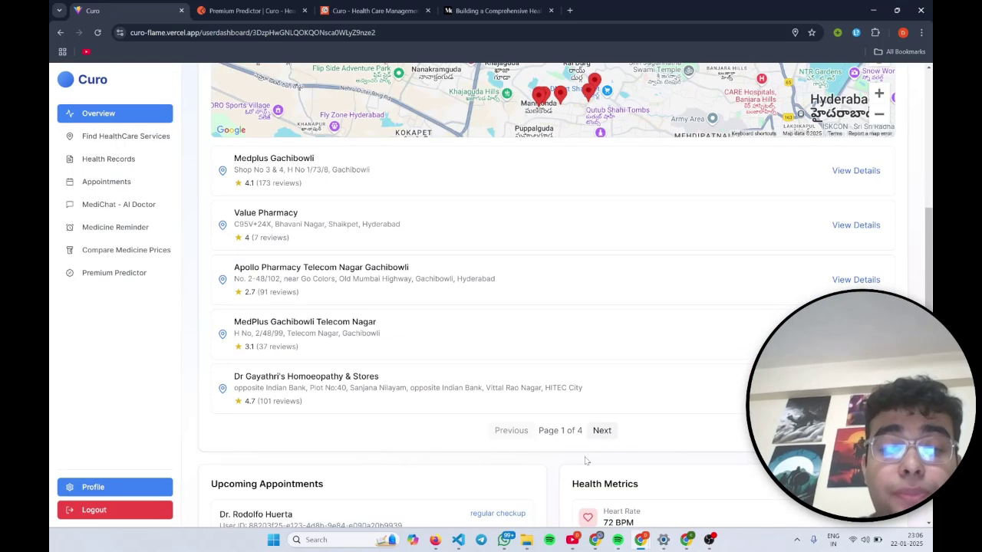
scroll(586, 460, "down", 3)
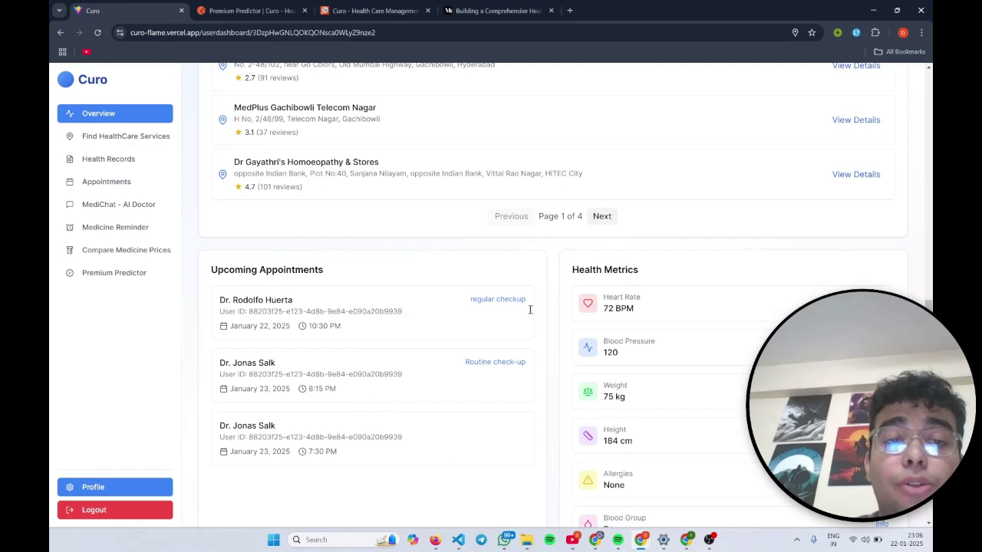
scroll(589, 431, "down", 1)
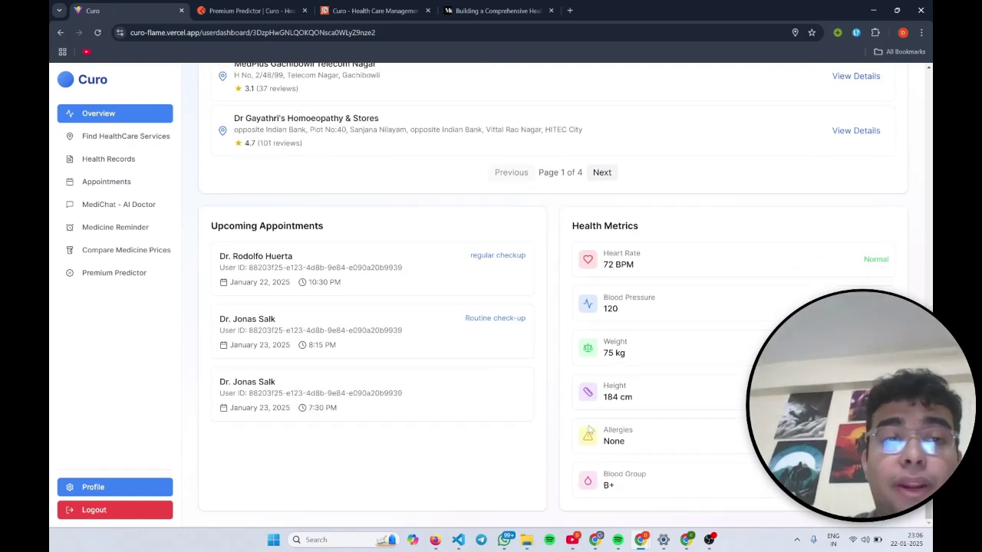
scroll(589, 431, "up", 10)
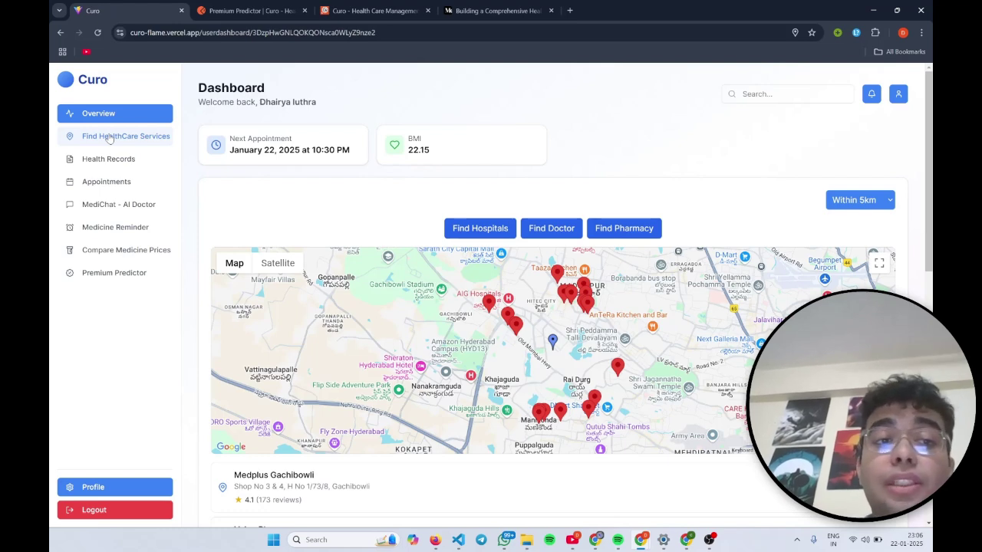
On the healthcare services finder, list nearby neurologists and read one doctor's reviews.
left_click(109, 138)
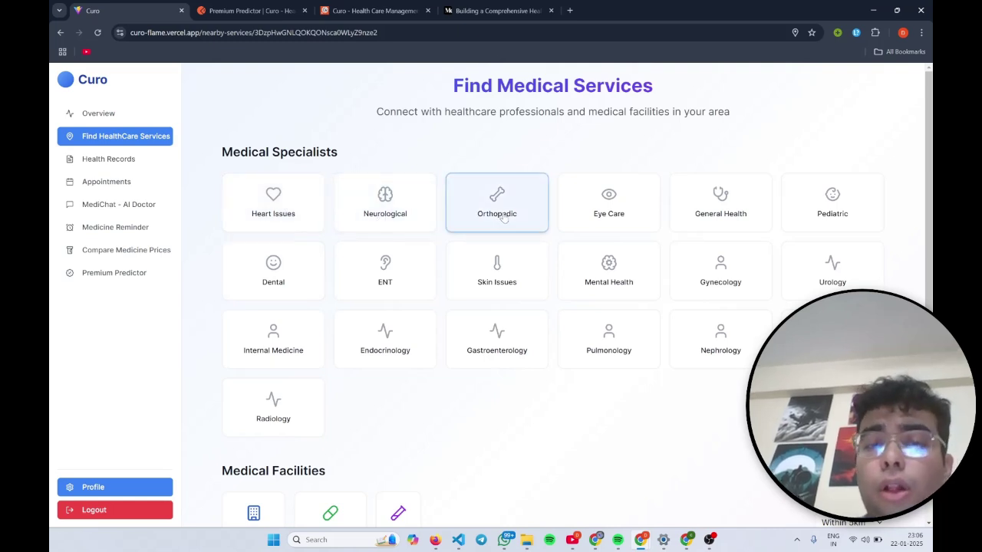
left_click(377, 207)
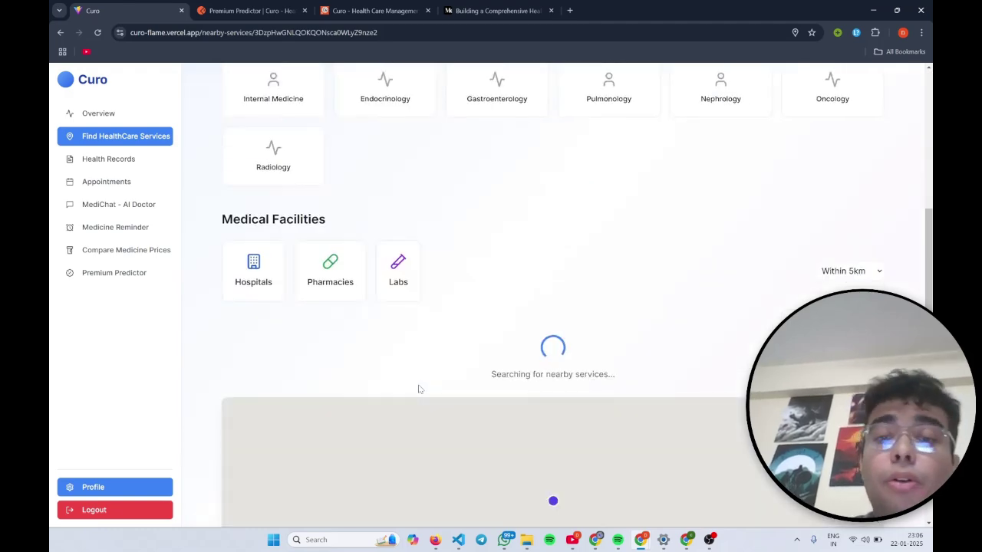
scroll(482, 263, "down", 3)
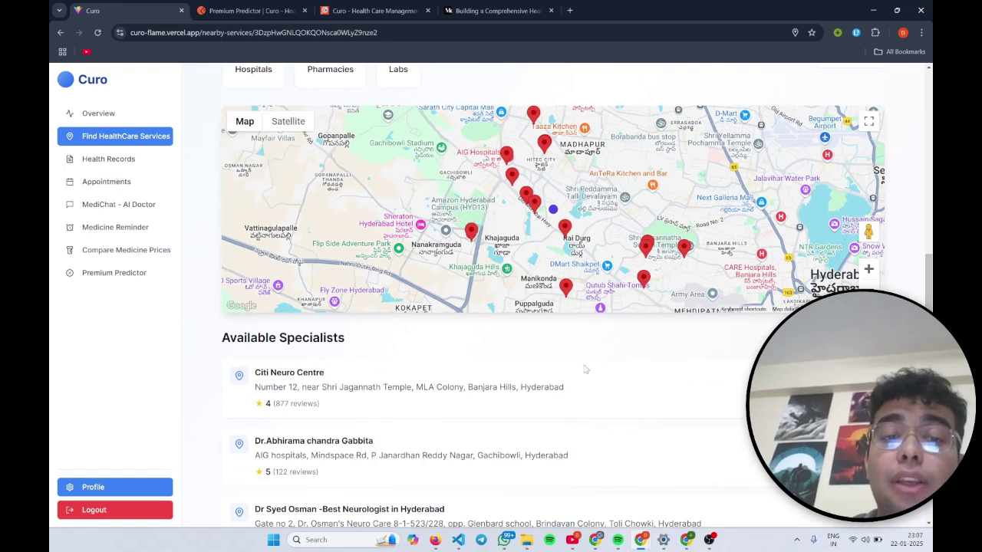
scroll(460, 428, "down", 1)
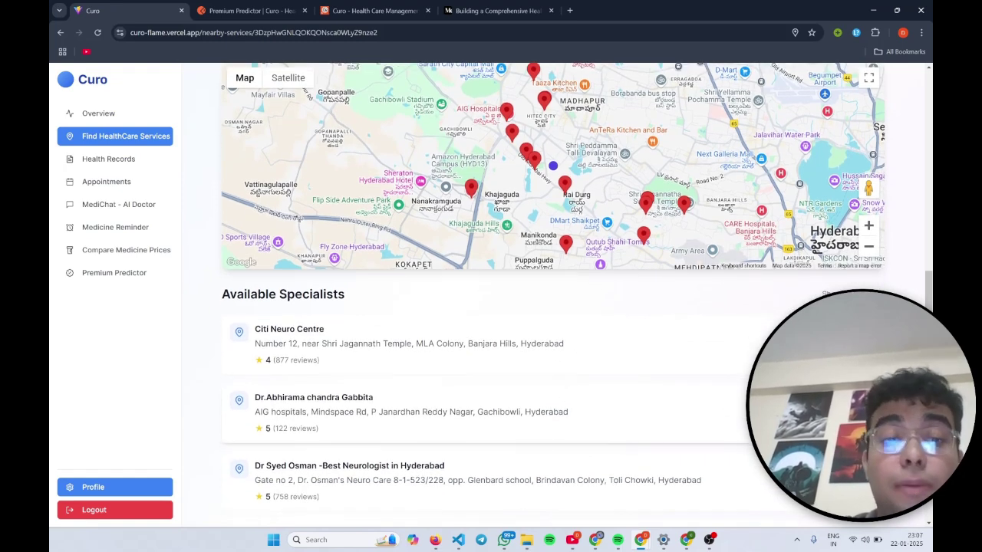
left_click(583, 412)
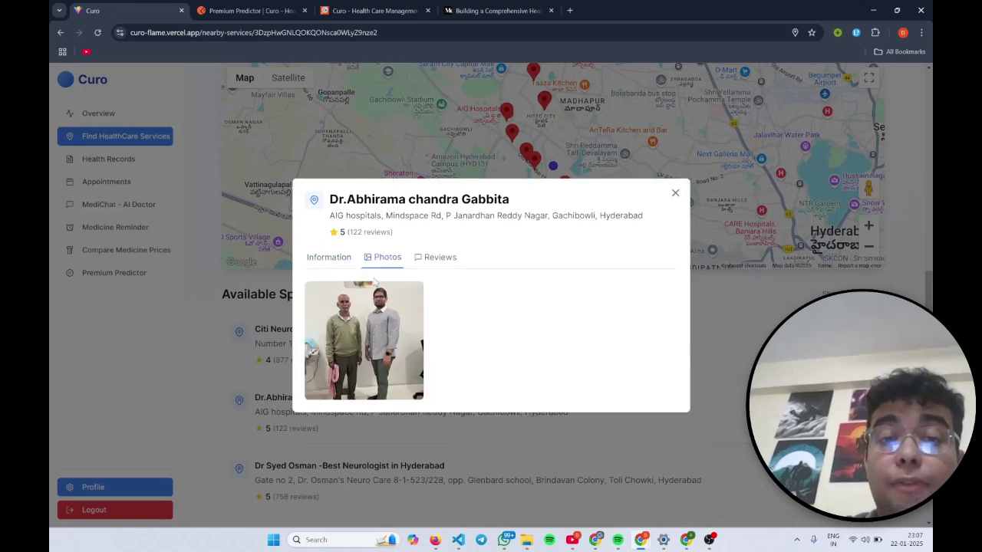
left_click(434, 257)
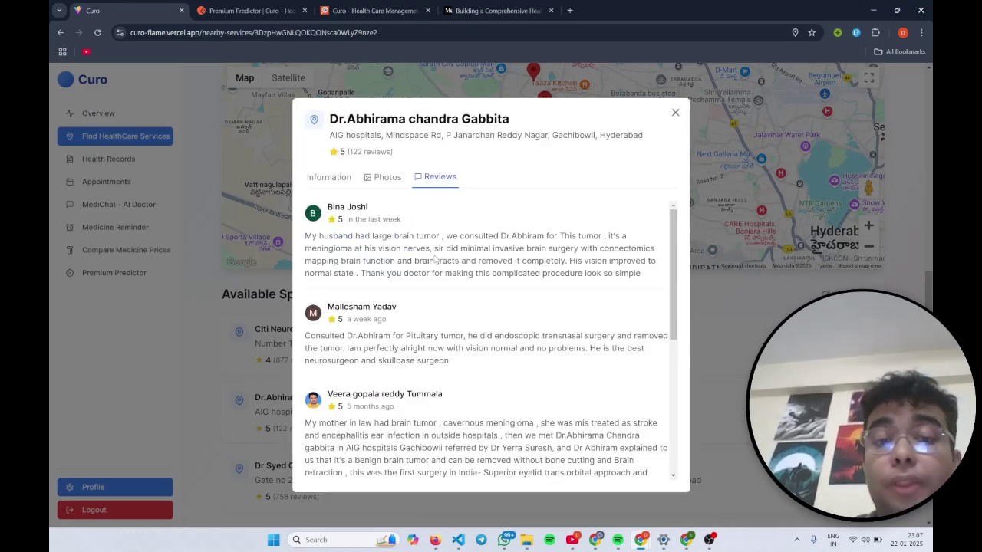
left_click(675, 113)
Show nearby labs on the map, then go to the Health Records page.
scroll(637, 284, "up", 5)
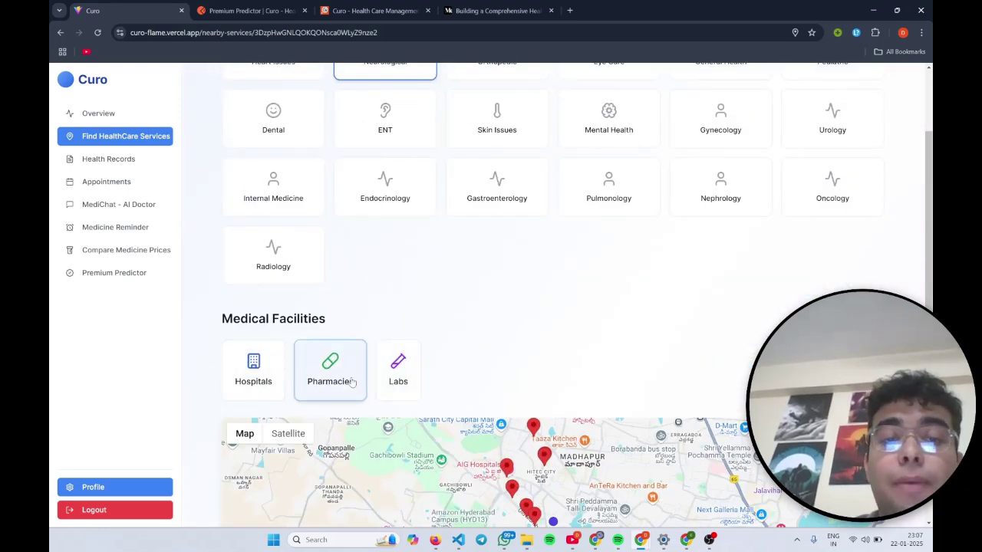
left_click(396, 374)
scroll(394, 374, "down", 3)
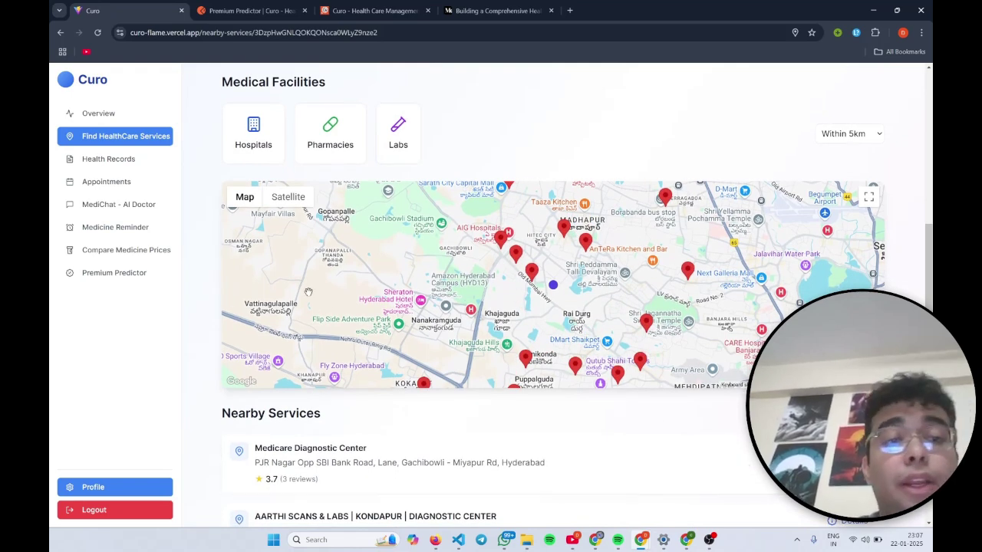
left_click(115, 159)
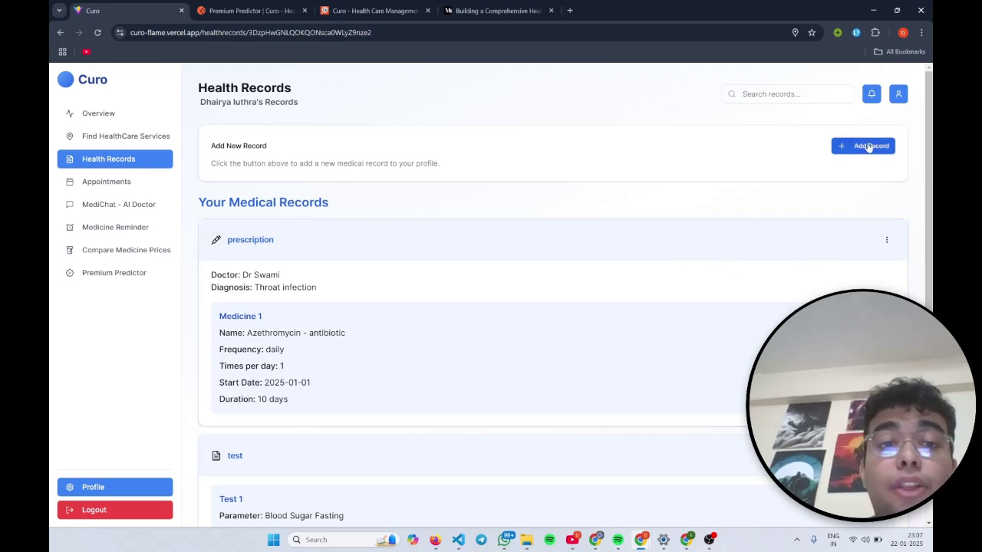
Preview the Doctor's Consultation, Test, Prescription and Surgery Record types, discarding the new record.
left_click(868, 147)
left_click(497, 132)
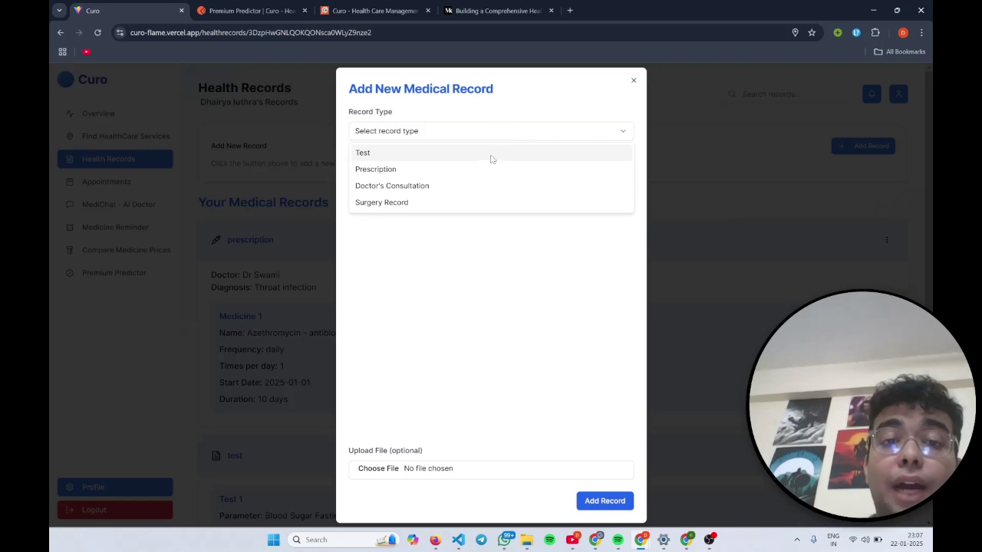
left_click(493, 185)
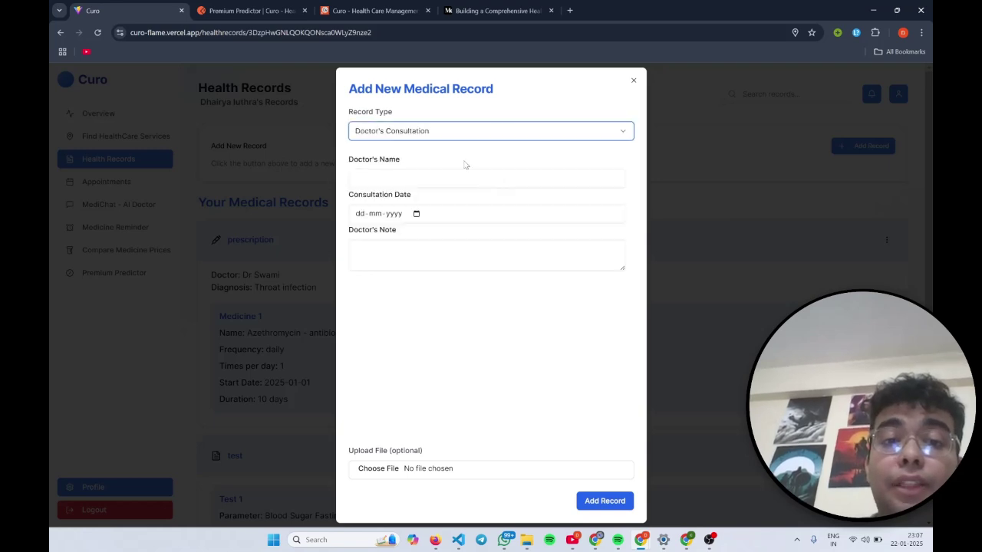
left_click(427, 132)
left_click(427, 152)
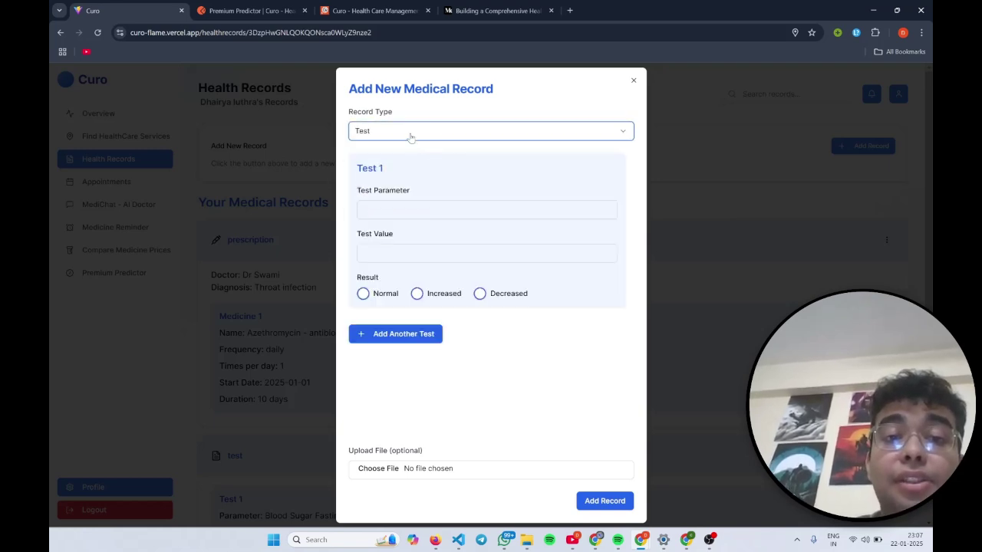
left_click(411, 133)
left_click(413, 170)
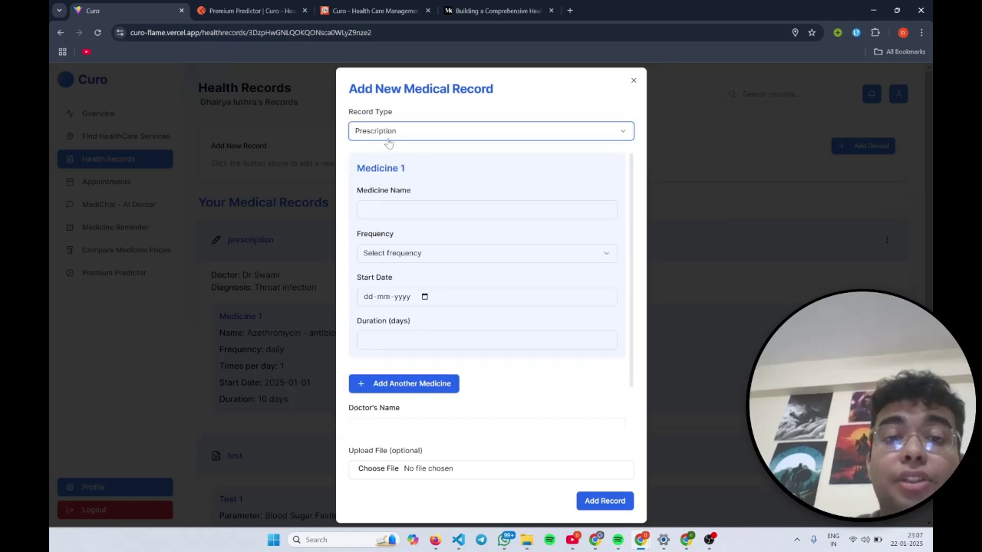
left_click(390, 136)
left_click(390, 200)
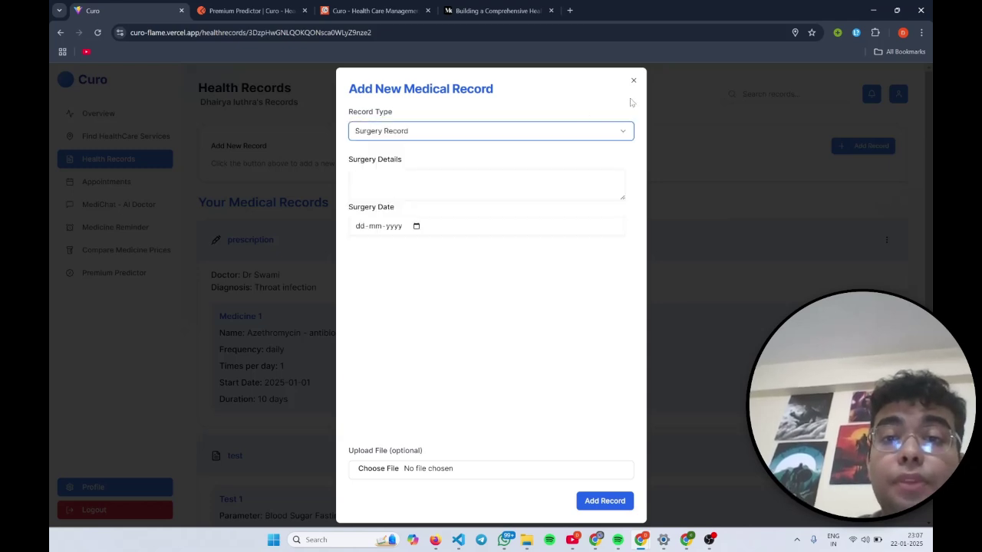
left_click(633, 81)
Delete the throat-infection prescription record after briefly opening its edit form.
left_click(886, 240)
left_click(854, 261)
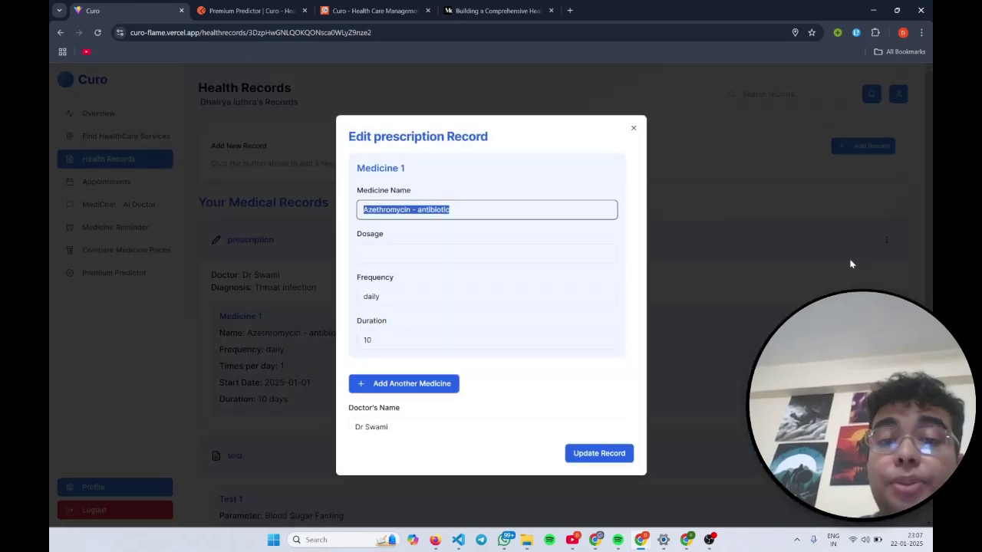
left_click(634, 128)
left_click(886, 242)
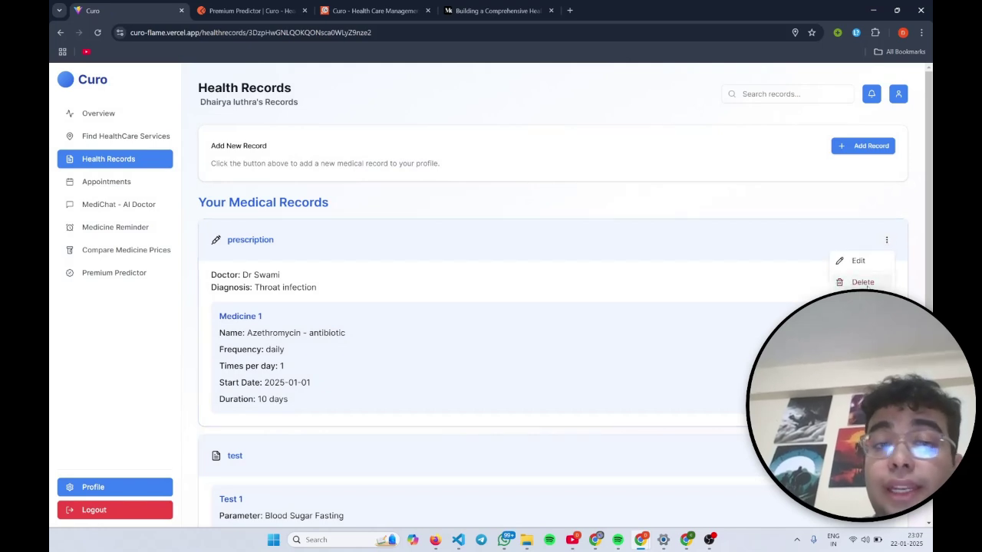
left_click(575, 287)
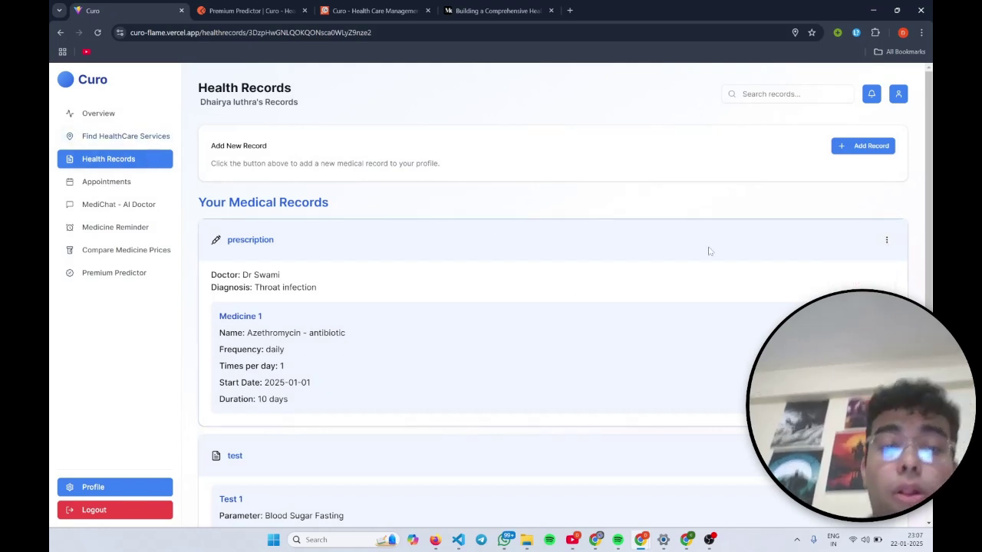
left_click(885, 241)
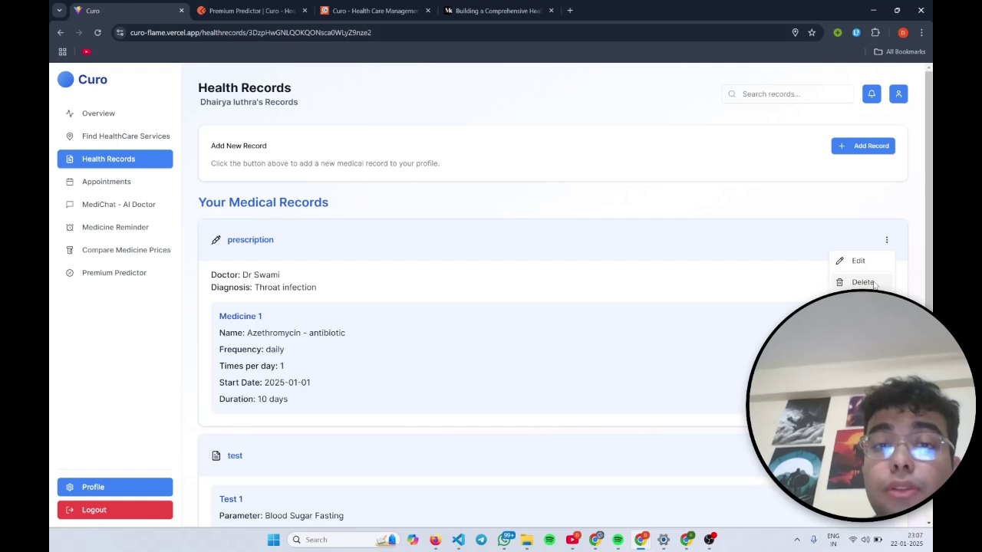
left_click(862, 282)
left_click(604, 321)
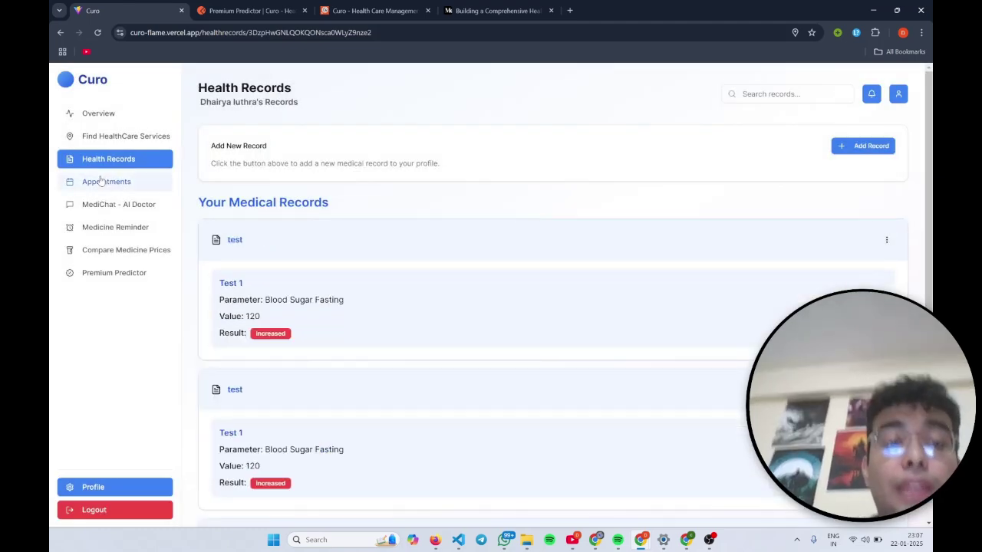
On the Appointments page, start a new booking and choose a doctor.
left_click(101, 181)
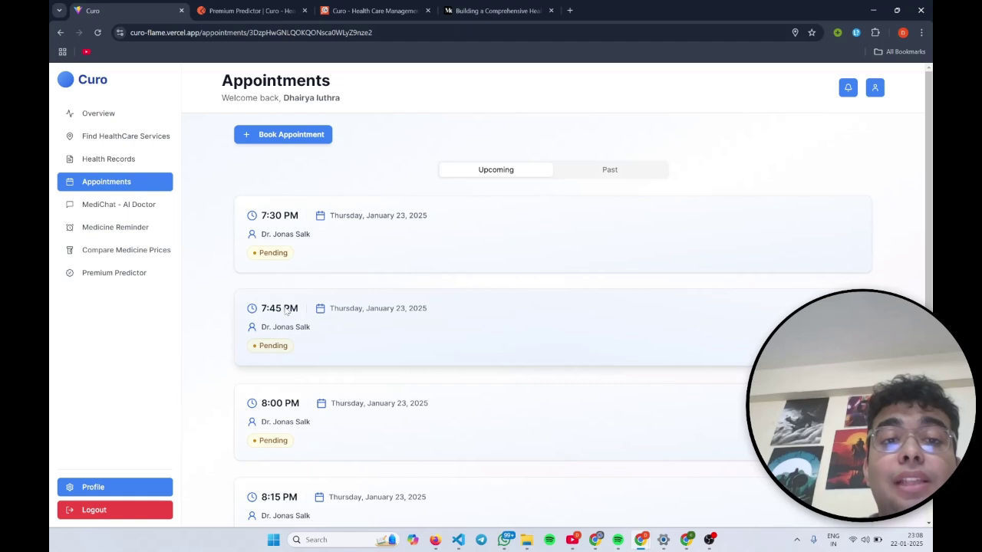
scroll(286, 322, "down", 1)
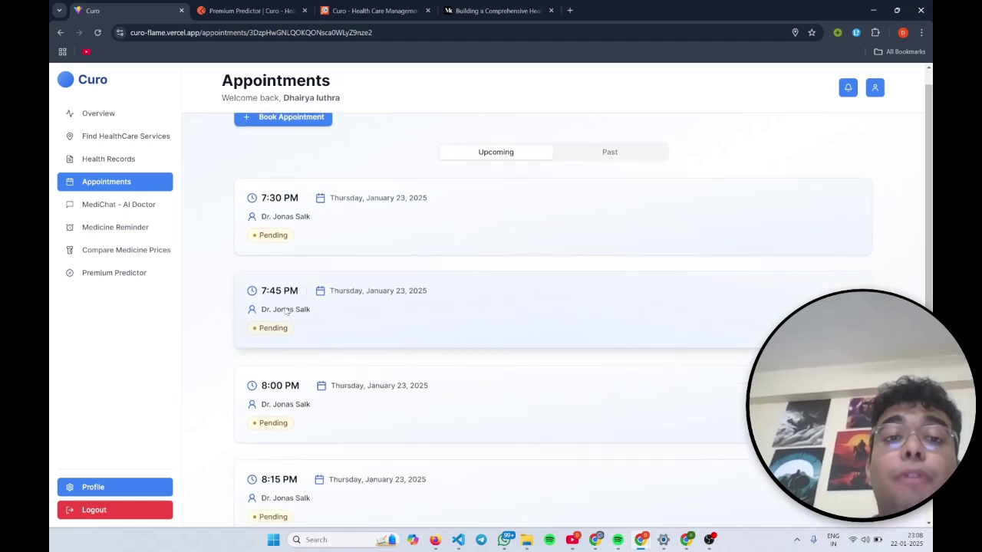
scroll(286, 310, "up", 1)
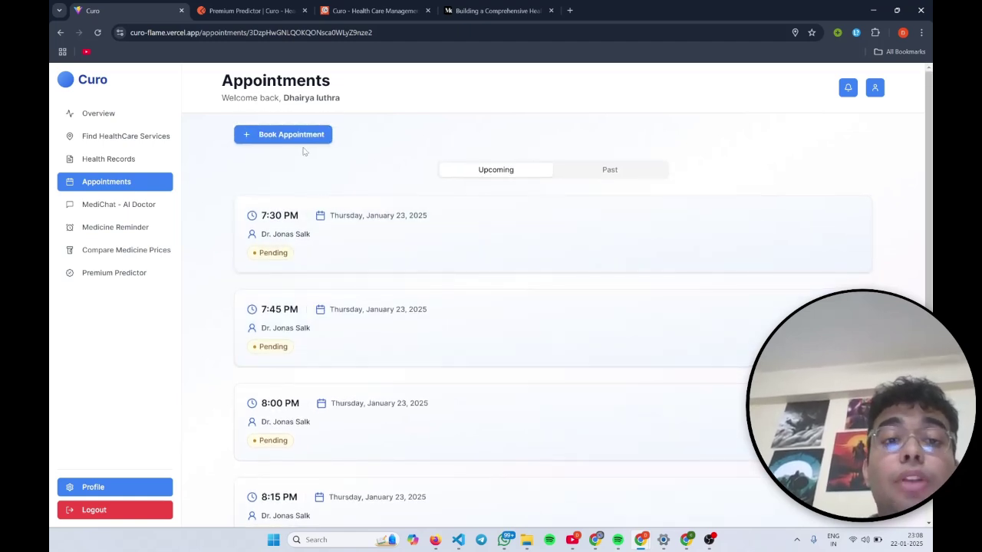
left_click(281, 135)
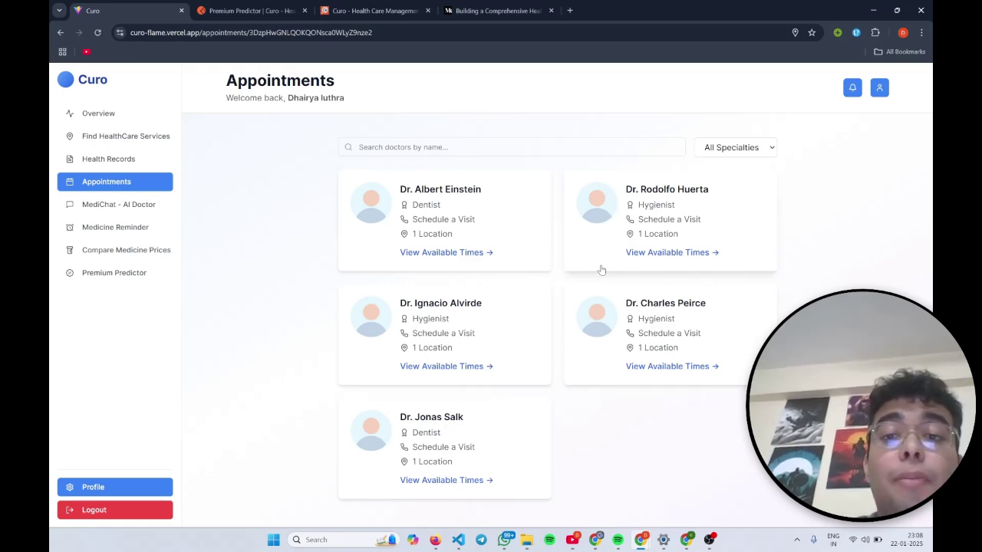
left_click(657, 253)
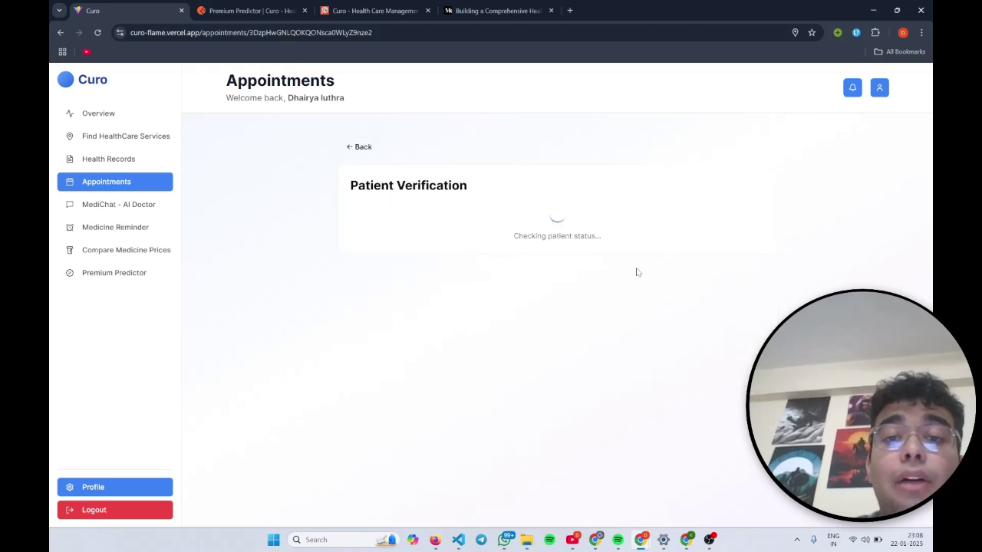
scroll(654, 152, "down", 2)
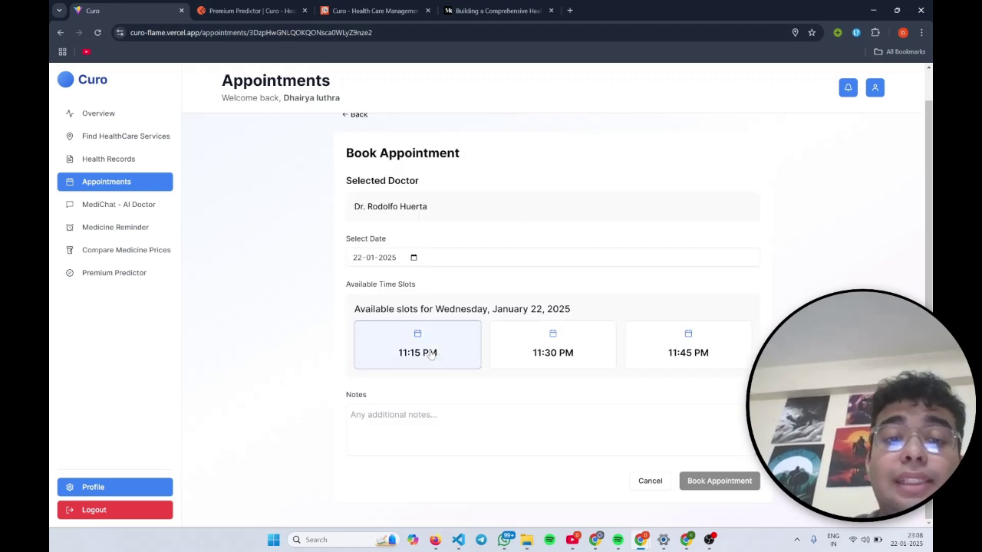
Add a checkup note, book the 11:15 PM January 22, 2025 slot, then open MediChat.
left_click(402, 414)
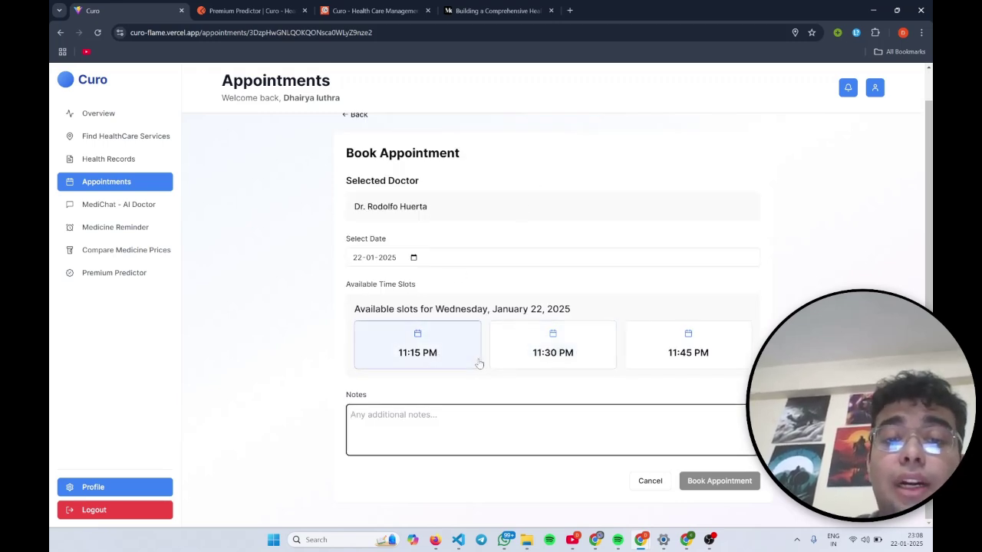
type("checkup")
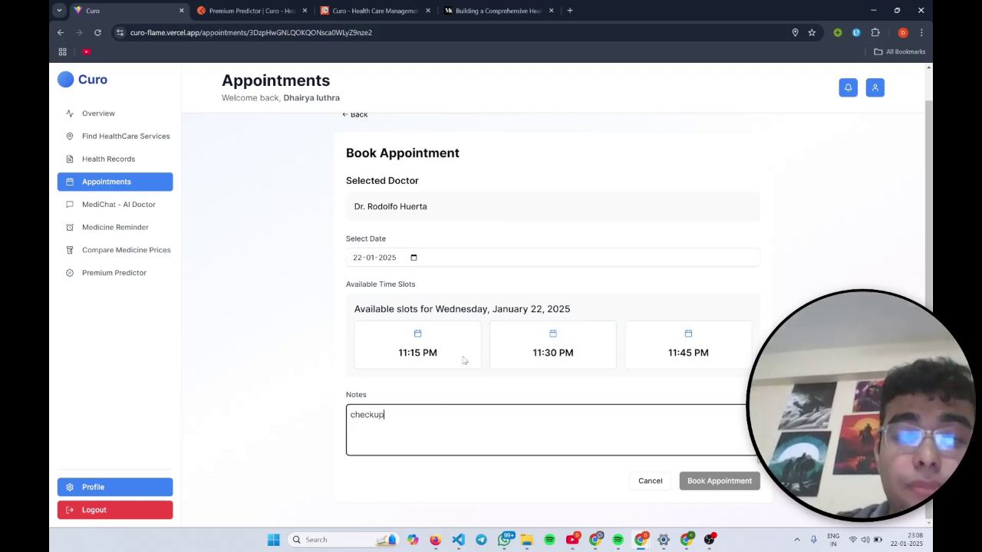
left_click(449, 349)
left_click(718, 481)
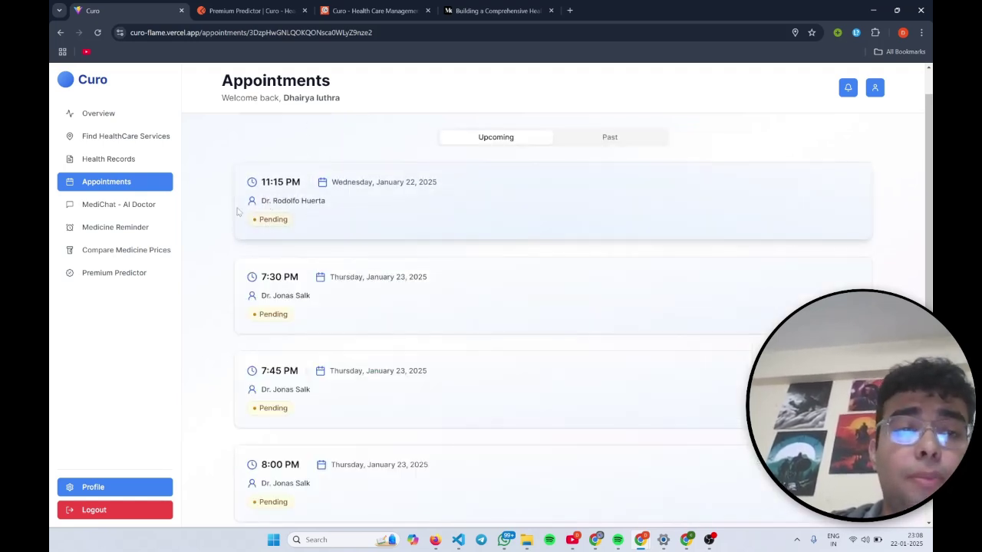
left_click(154, 215)
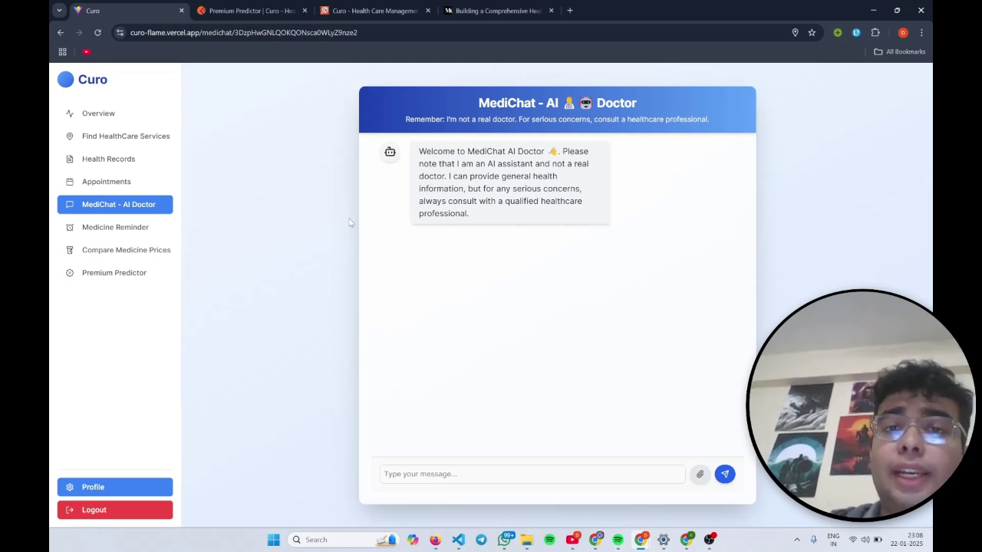
Switch to the Medium article and scroll up to the MediChat architecture diagram.
left_click(498, 10)
scroll(427, 153, "up", 20)
scroll(426, 158, "up", 20)
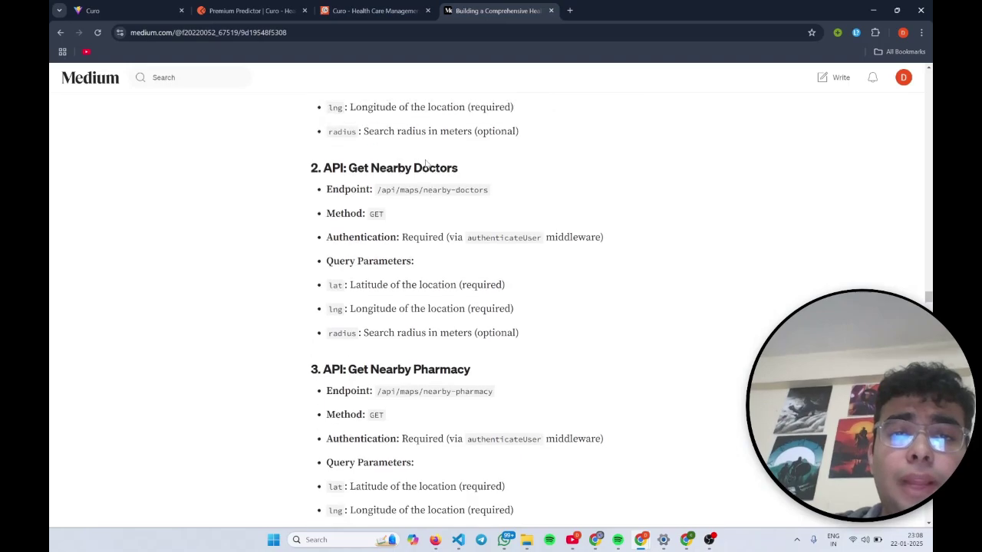
scroll(425, 161, "up", 20)
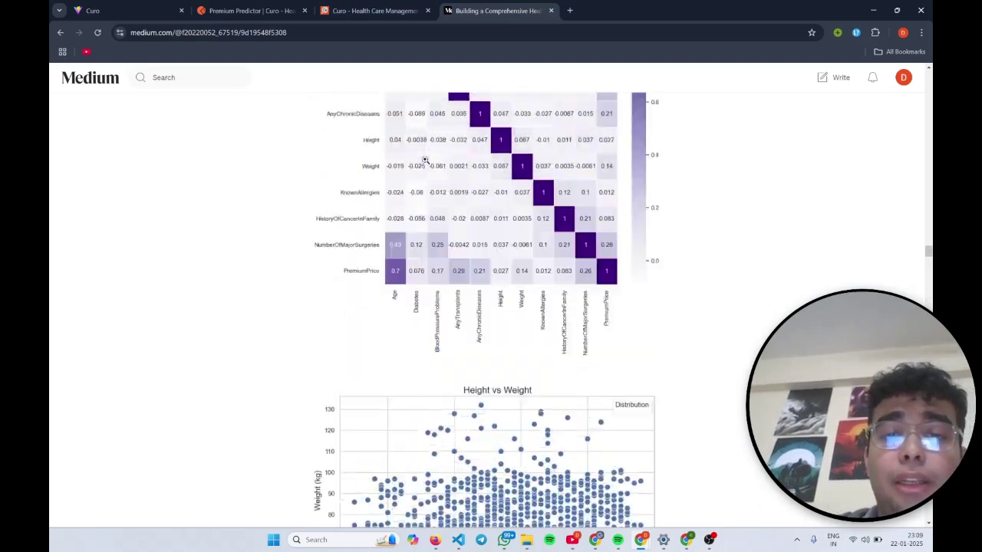
scroll(426, 162, "up", 20)
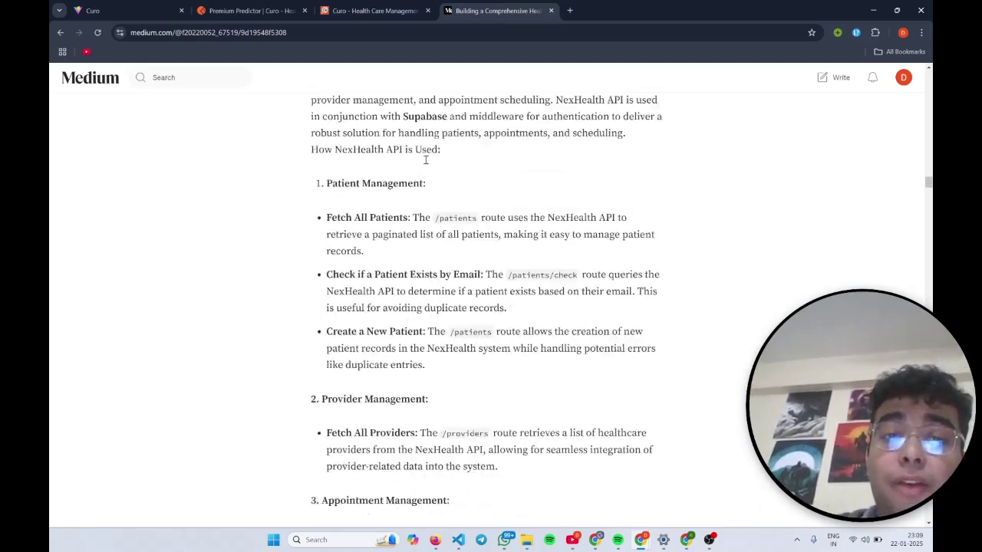
scroll(425, 161, "up", 20)
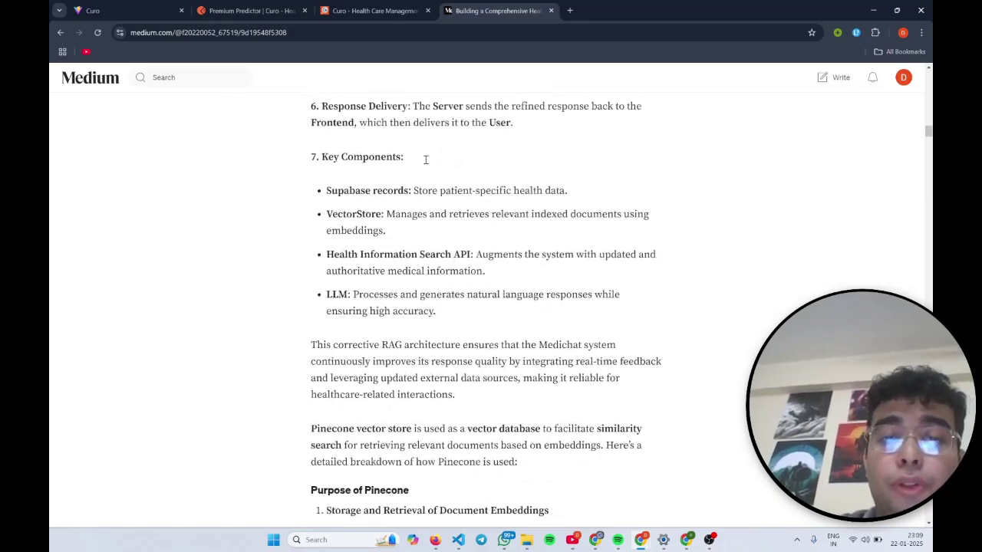
scroll(425, 160, "down", 4)
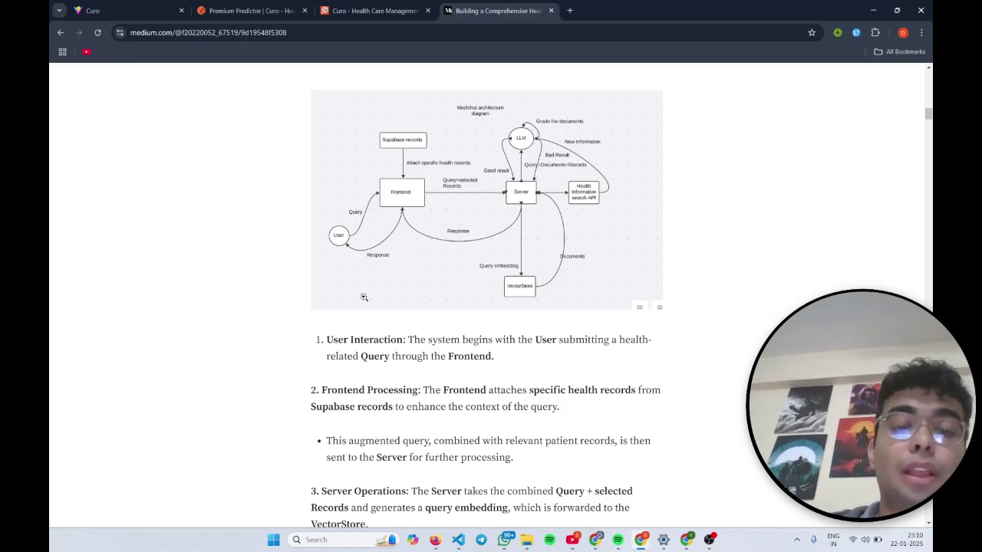
Switch to the 'Premium Predictor | Curo' Postman tab showing the POST request documentation.
left_click(256, 10)
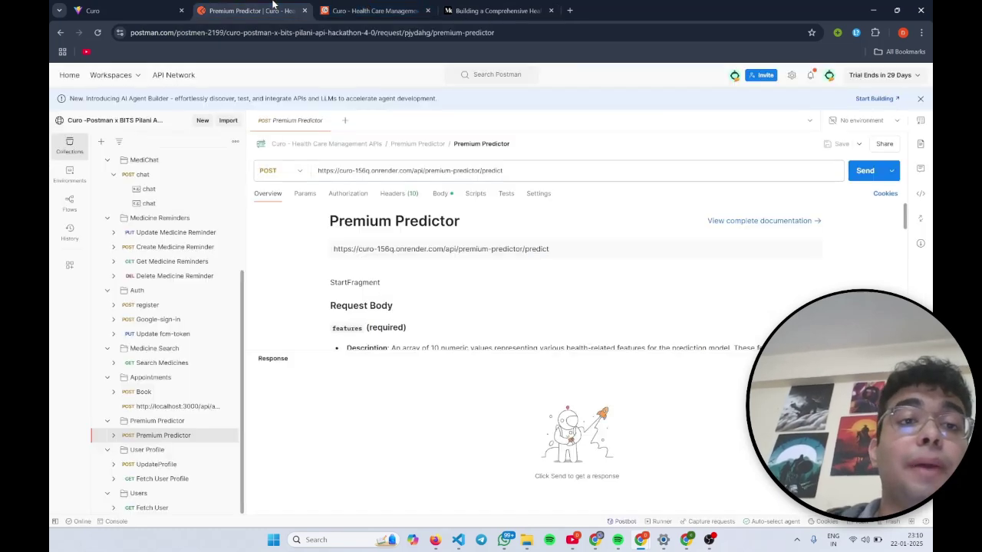
Back in Curo's MediChat, attach the consultation record from page 3 of health records.
left_click(132, 10)
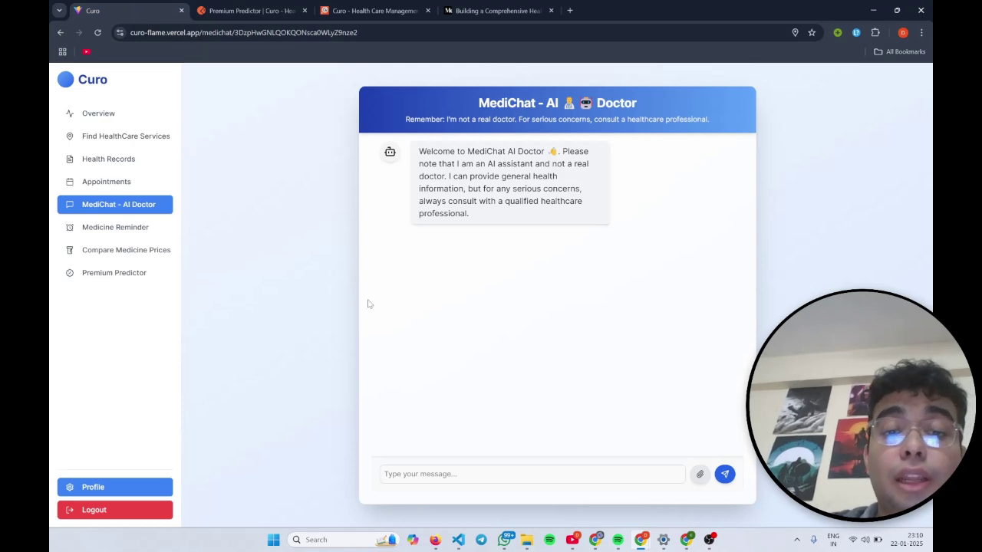
left_click(699, 474)
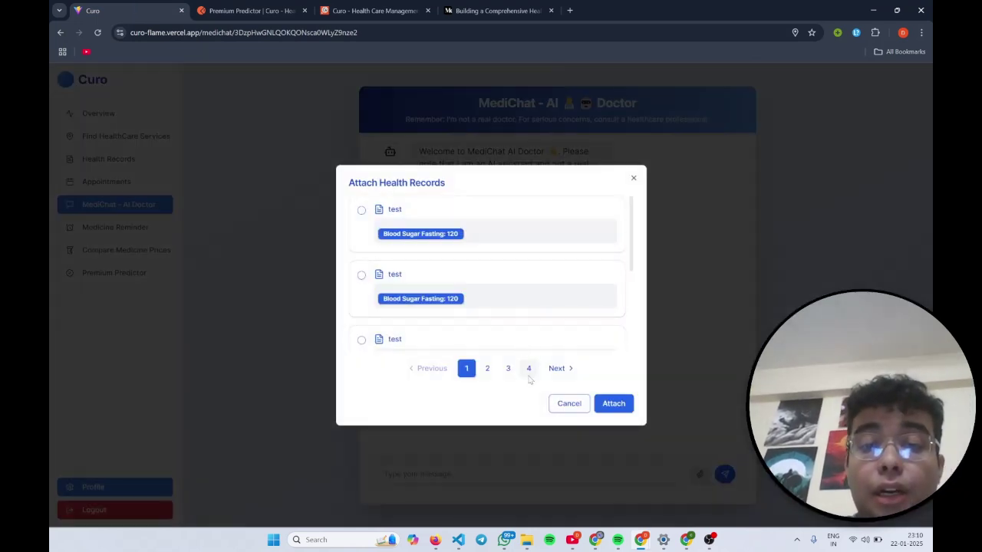
left_click(529, 368)
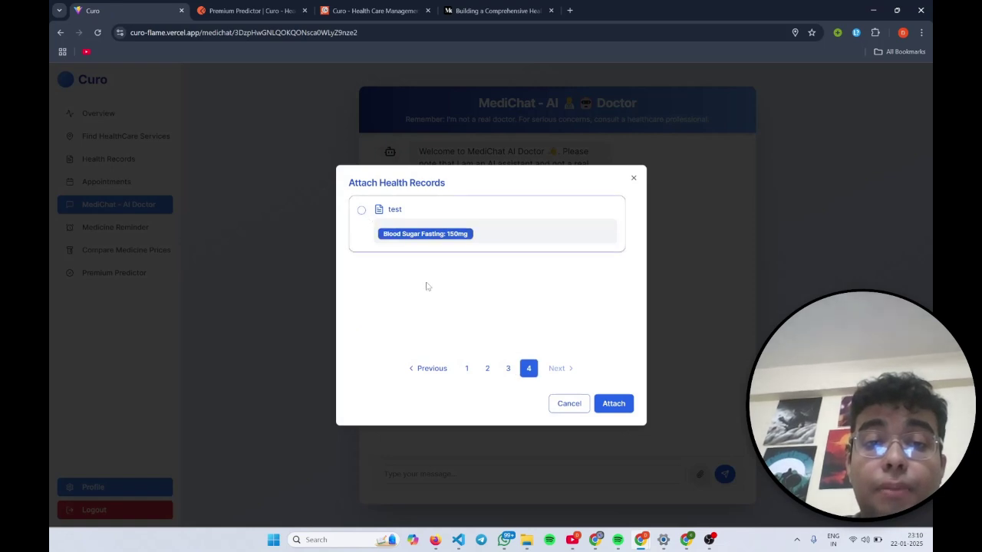
left_click(508, 368)
scroll(430, 322, "down", 3)
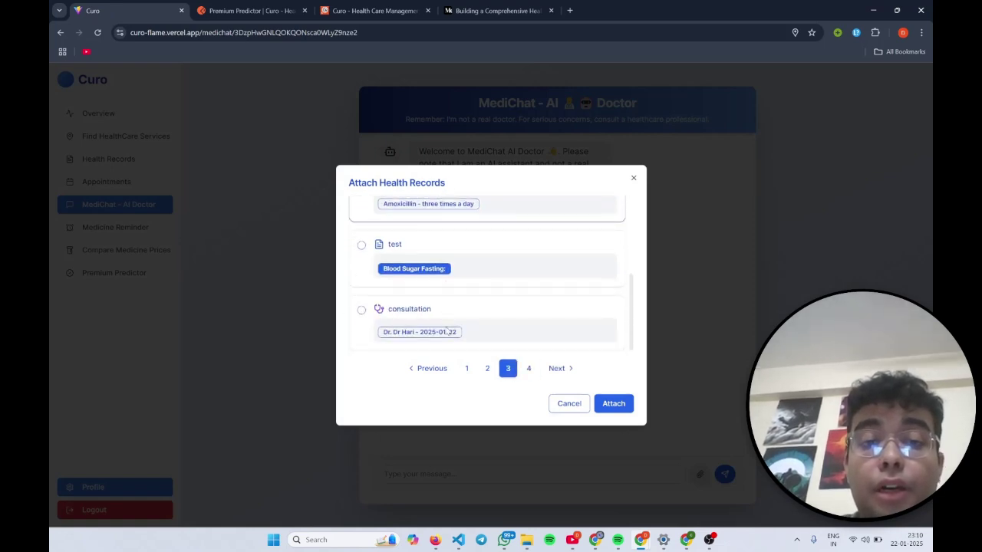
left_click(412, 315)
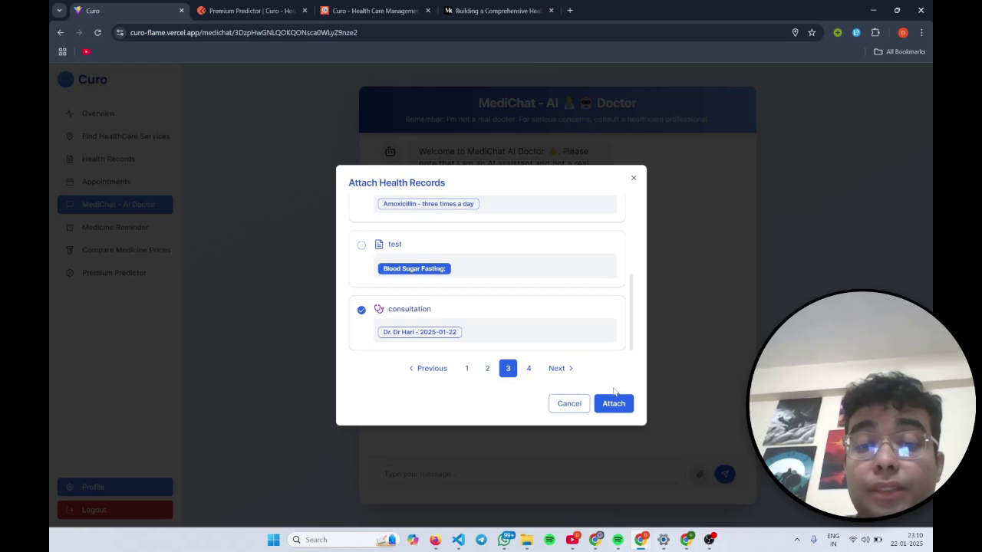
left_click(613, 403)
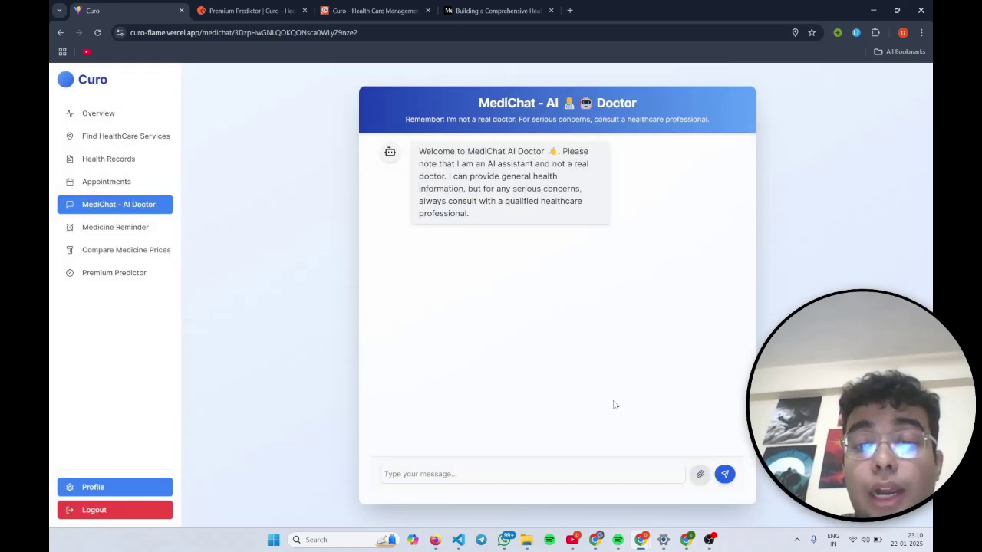
Ask MediChat 'I have headaches what should I do' and scroll through its reply.
left_click(490, 474)
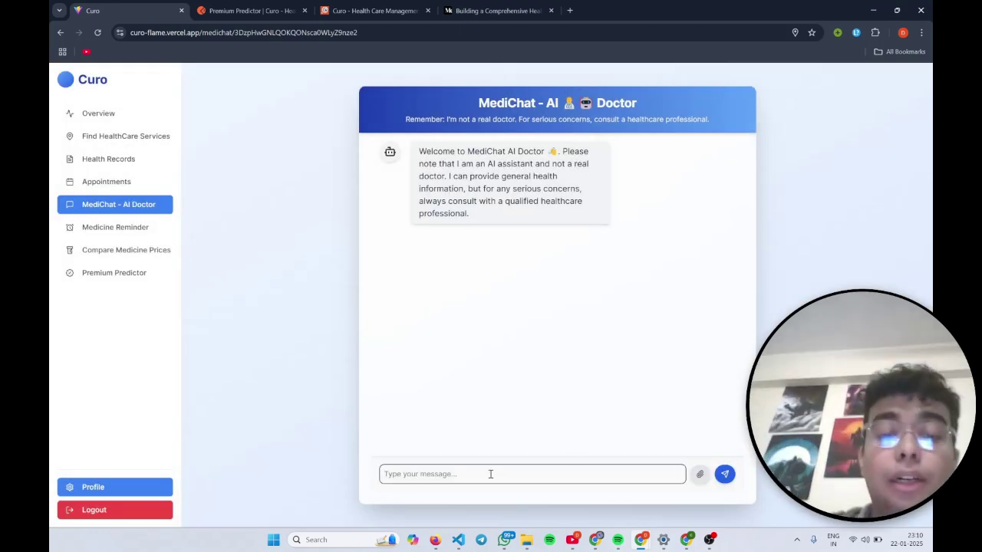
type("I h")
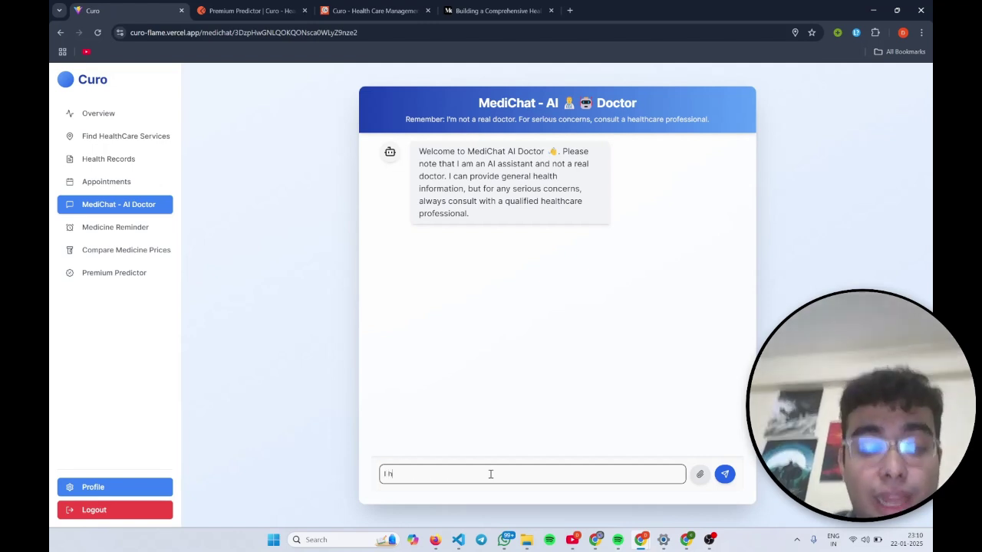
type("ave headach")
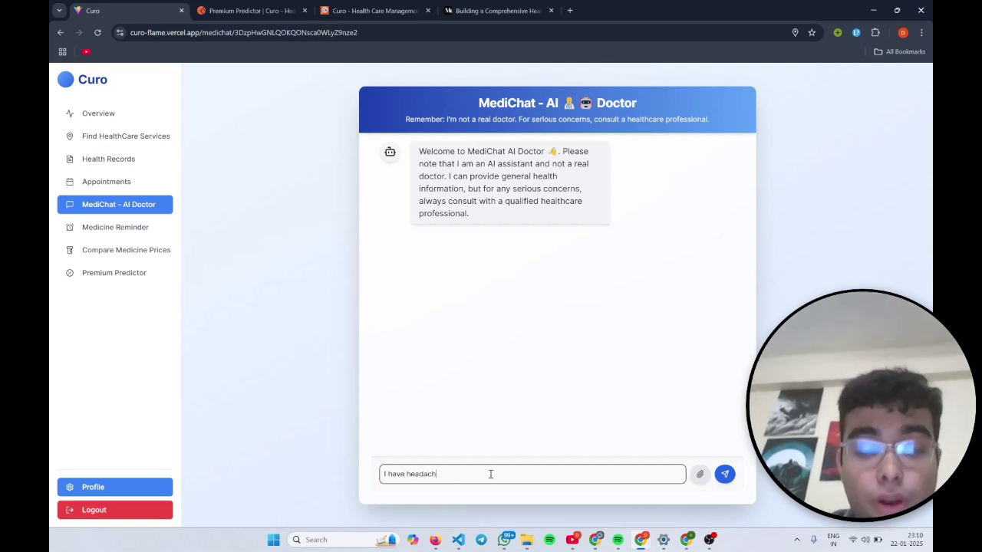
type("es what should I do")
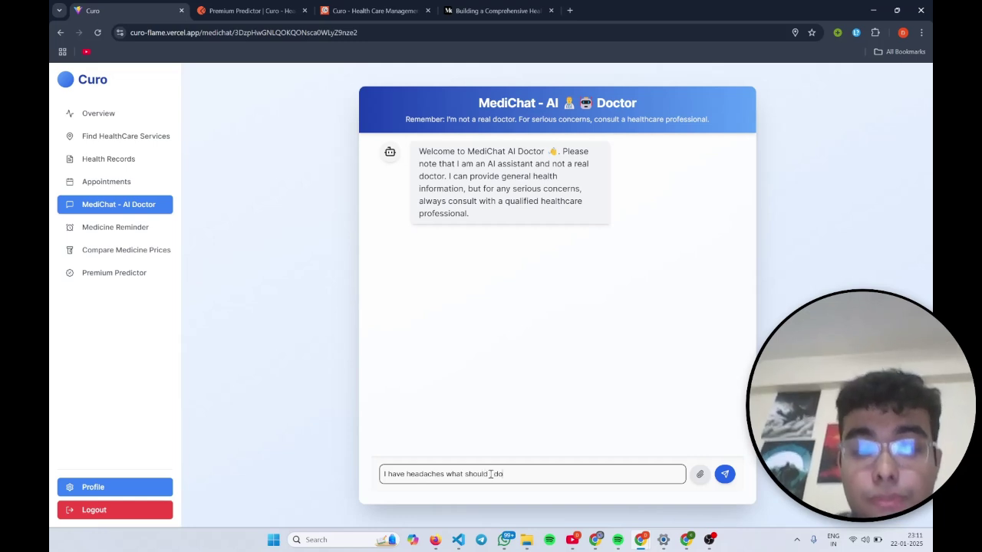
key("Return")
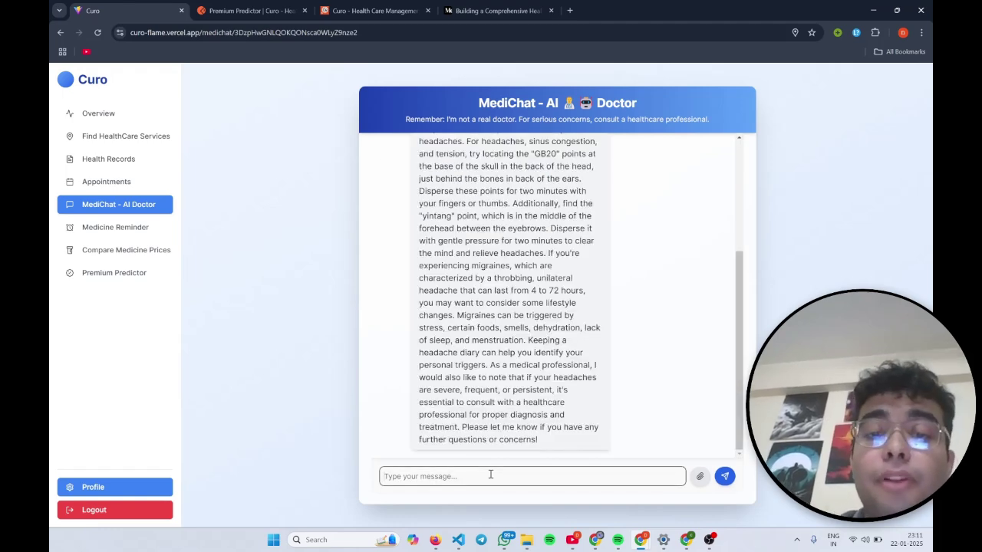
scroll(534, 344, "up", 5)
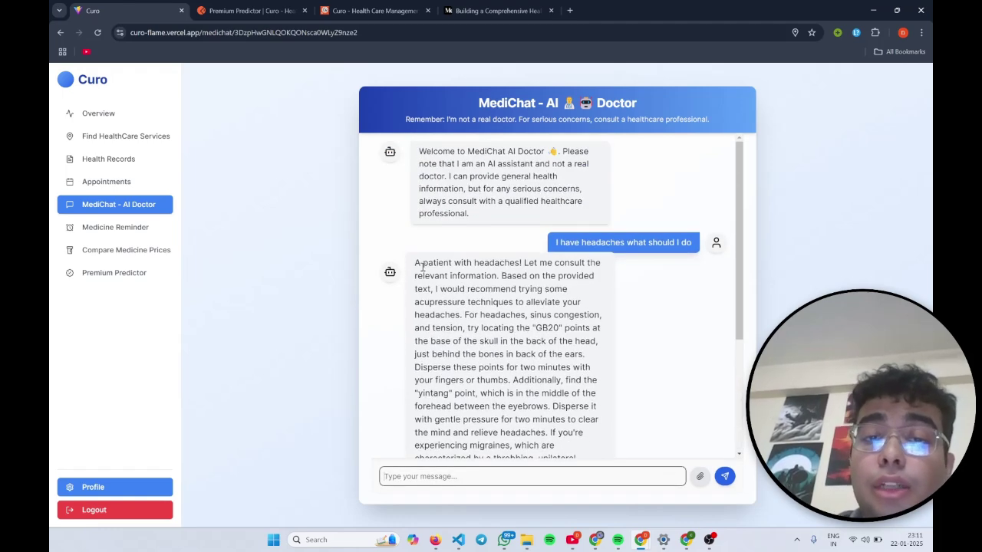
scroll(497, 277, "down", 1)
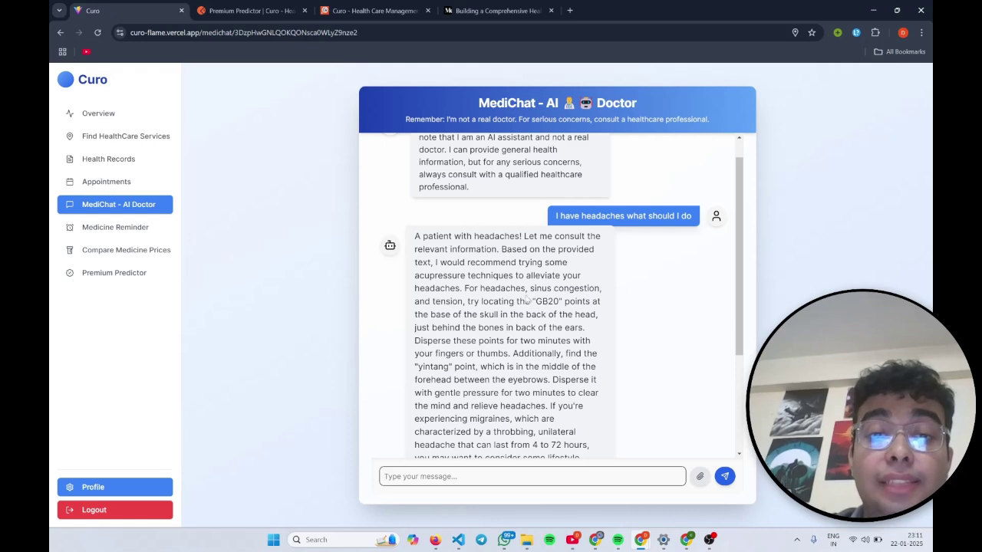
scroll(491, 305, "down", 1)
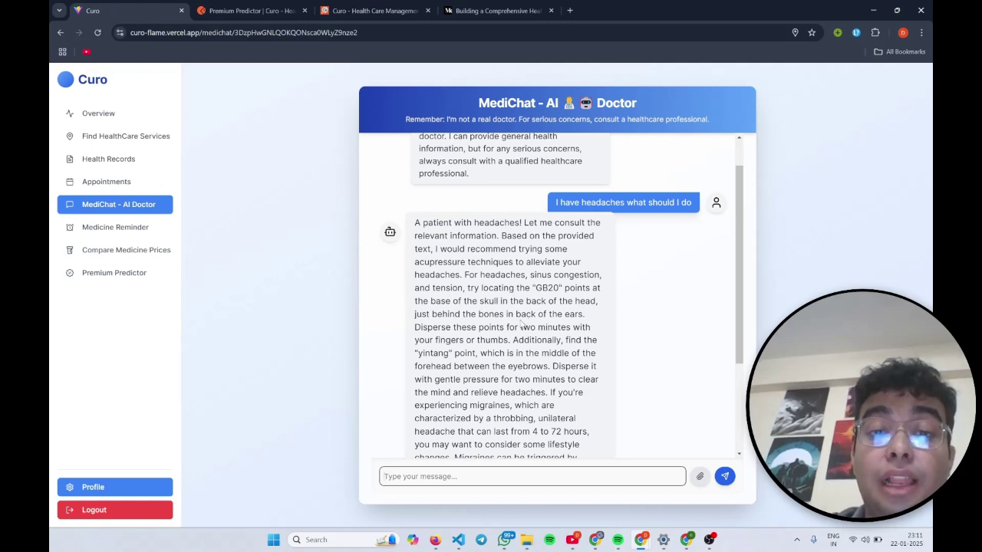
scroll(520, 326, "down", 1)
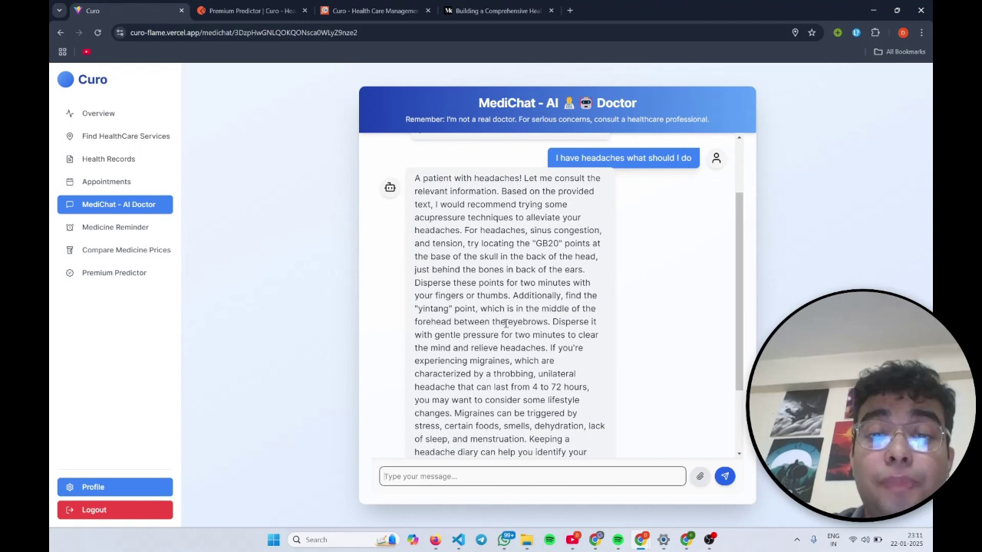
scroll(505, 322, "down", 1)
scroll(499, 333, "down", 1)
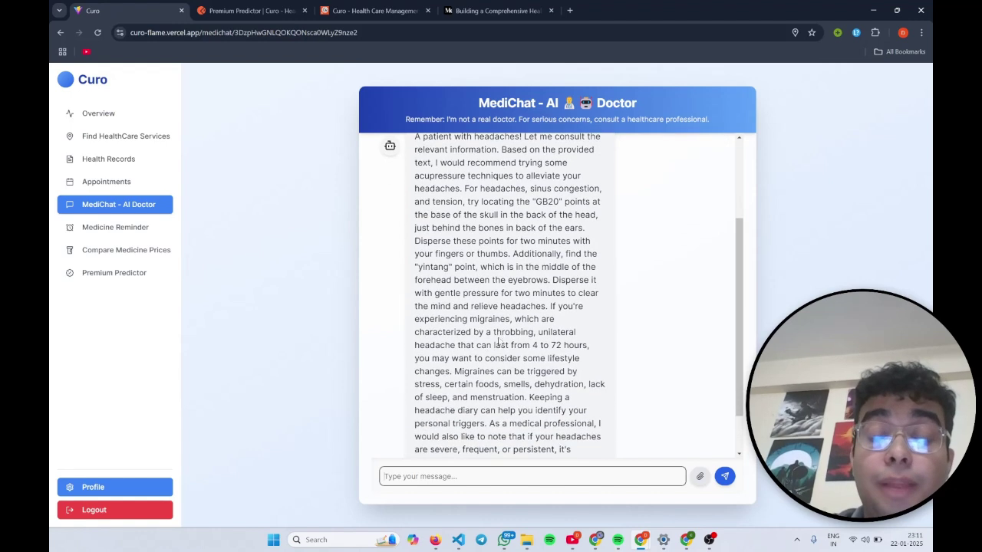
Highlight the migraine passages and symptom description in MediChat's reply.
left_click_drag(550, 306, 510, 322)
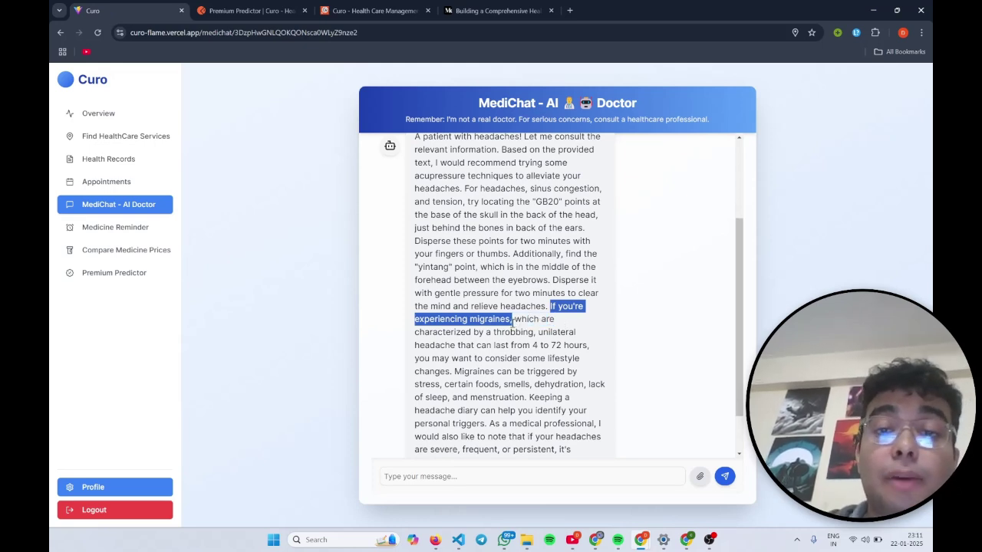
left_click(442, 316)
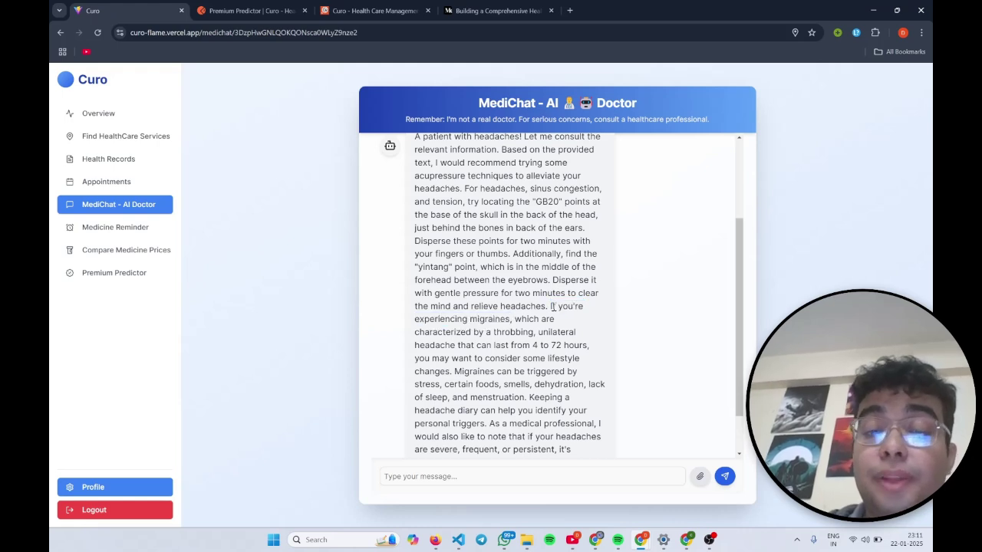
left_click_drag(550, 307, 563, 308)
scroll(507, 328, "down", 1)
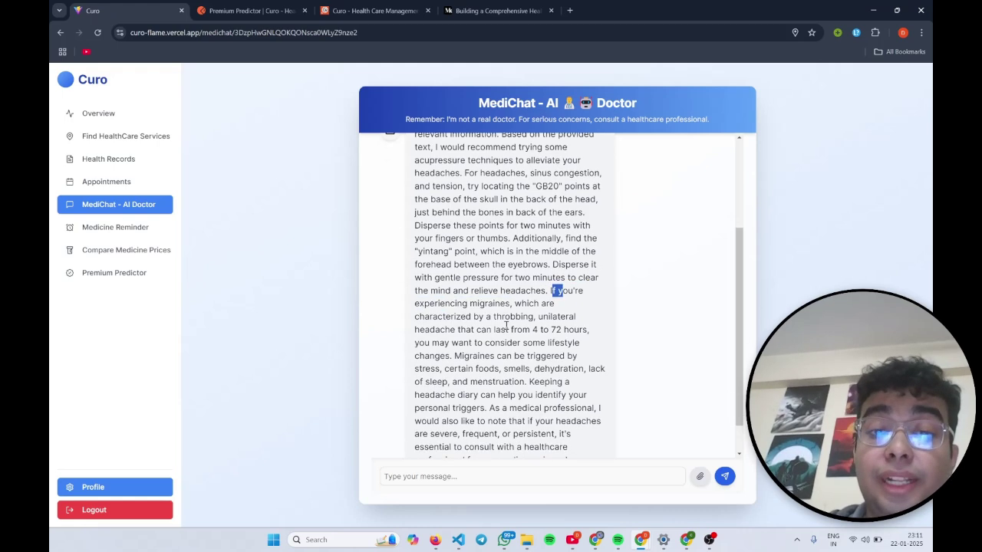
left_click_drag(477, 316, 579, 328)
scroll(521, 334, "down", 2)
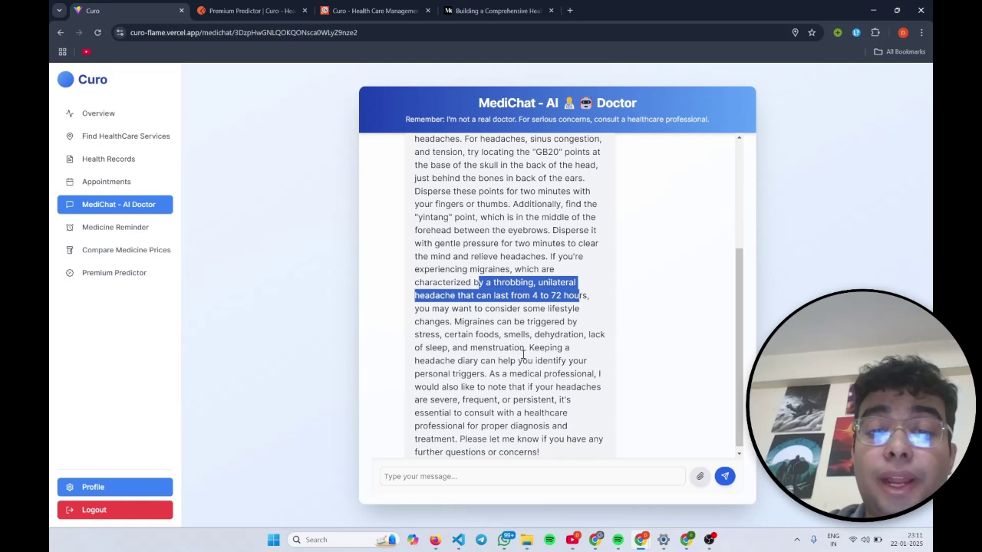
scroll(525, 358, "down", 1)
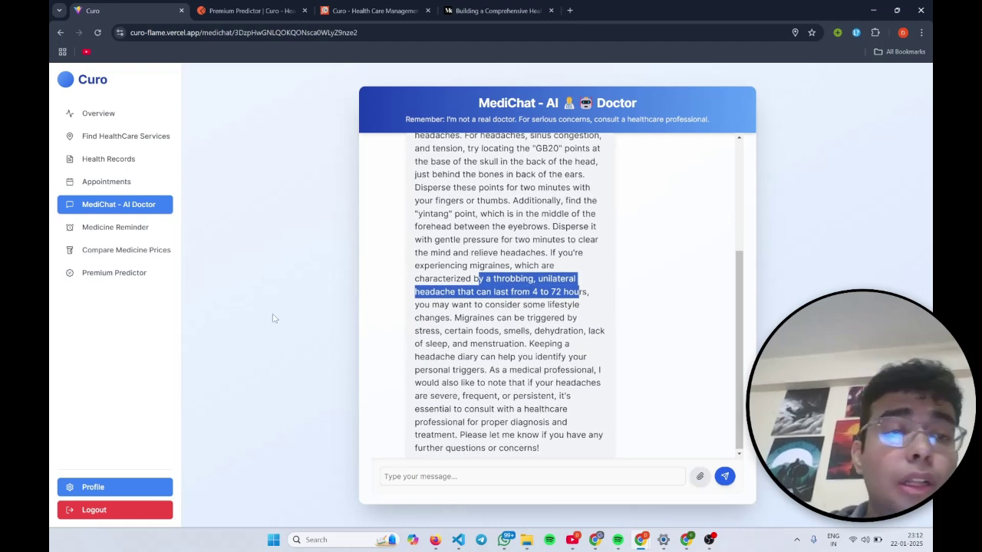
On the Medicine Reminder page, start a new reminder for Aspirin with a dosage of 1 tablet.
left_click(153, 232)
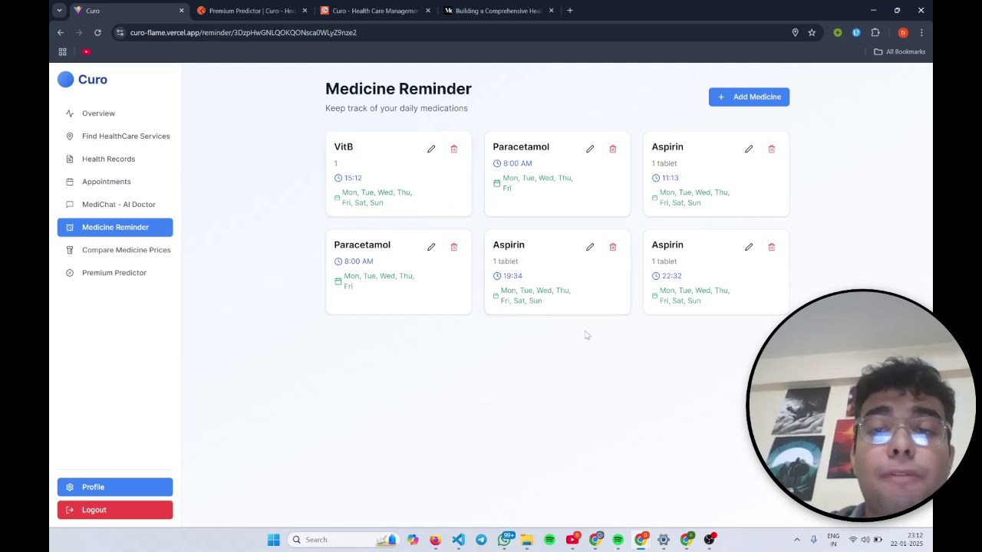
left_click(745, 96)
left_click(517, 213)
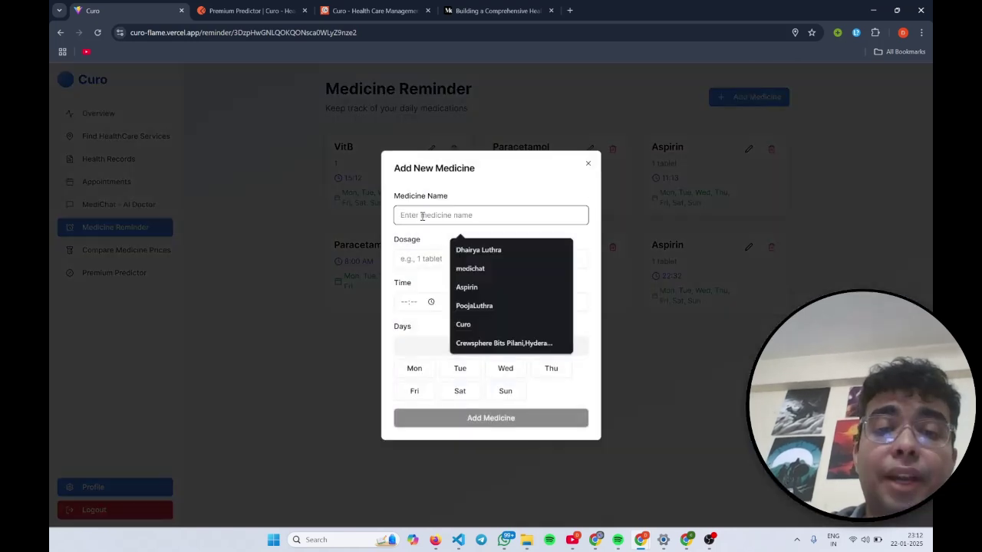
left_click(465, 287)
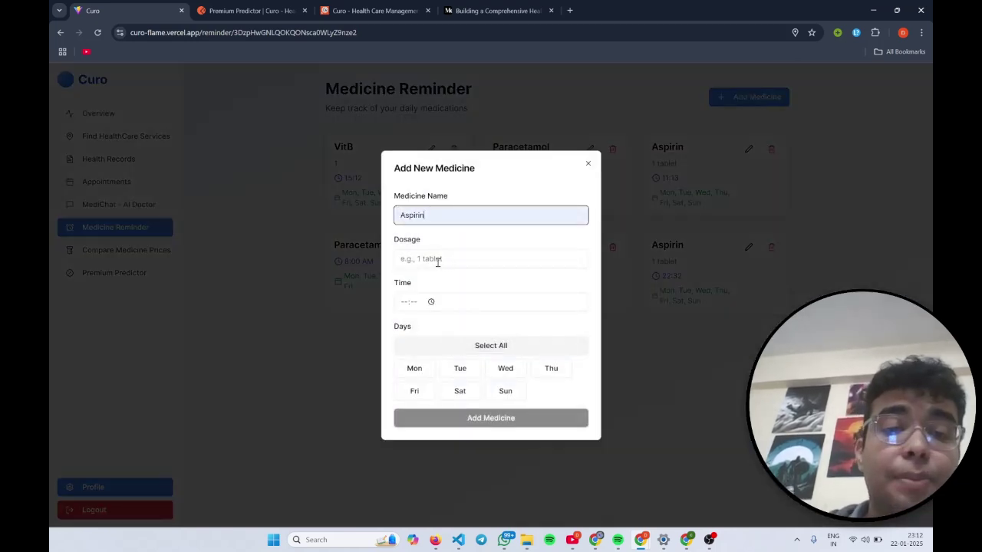
left_click(435, 261)
left_click(451, 283)
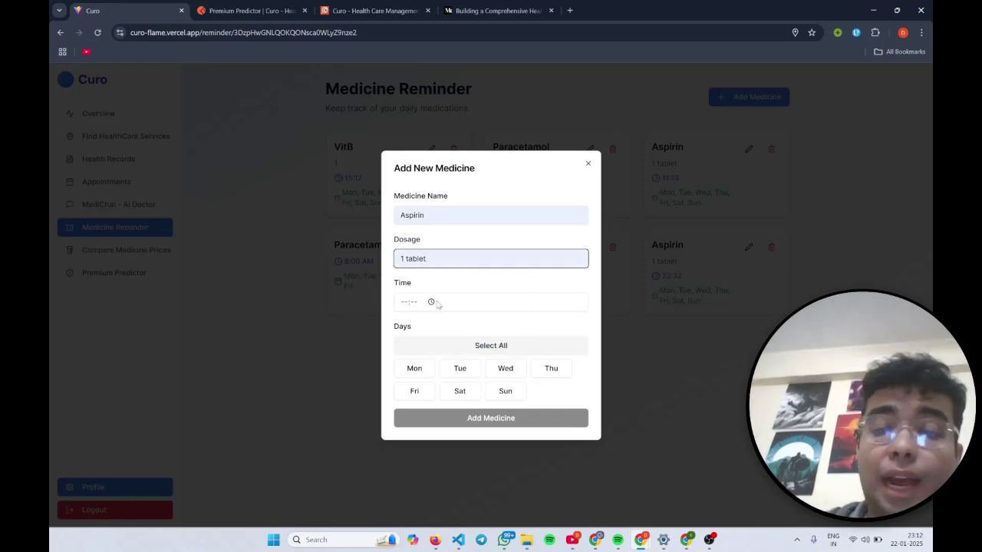
Set the Aspirin reminder time to 23:17 on every day and save it.
left_click(431, 302)
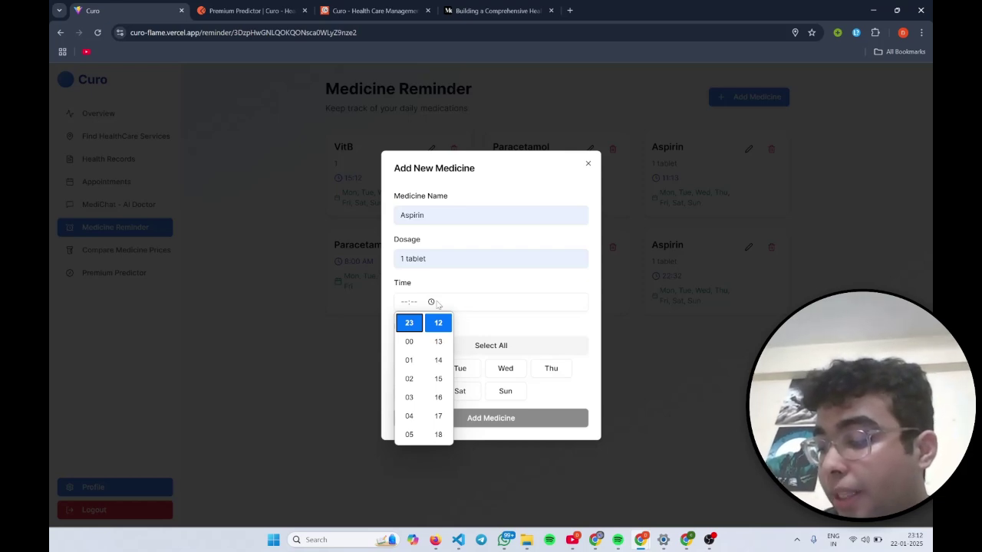
left_click(438, 416)
left_click(499, 358)
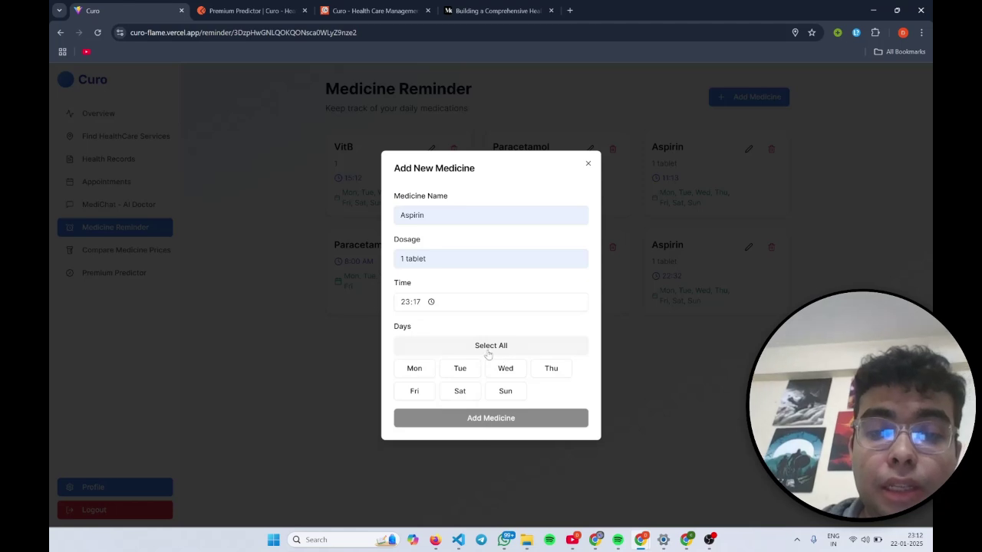
left_click(489, 349)
left_click(487, 422)
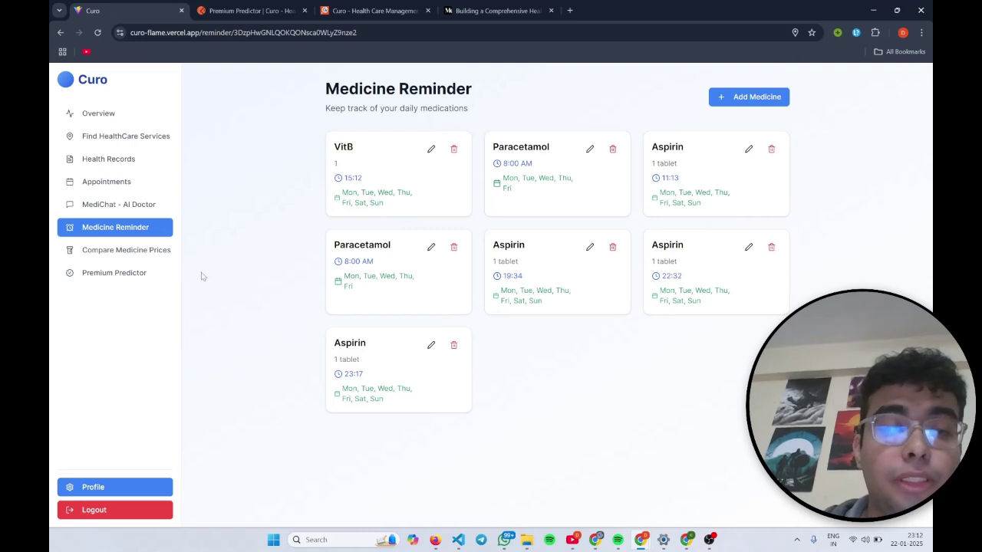
Search pharmacy prices for 'dolo' on the Compare Medicine Prices page.
left_click(119, 247)
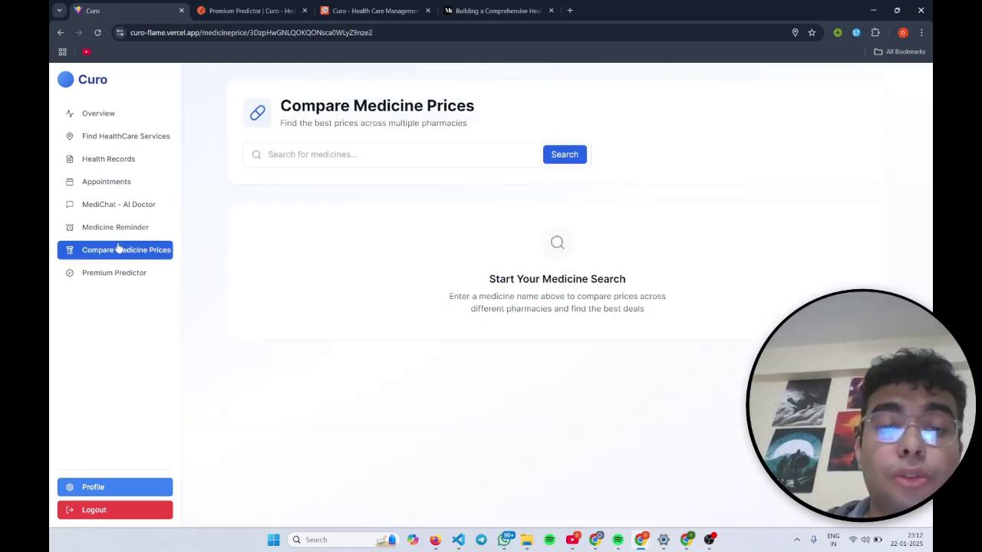
left_click(378, 157)
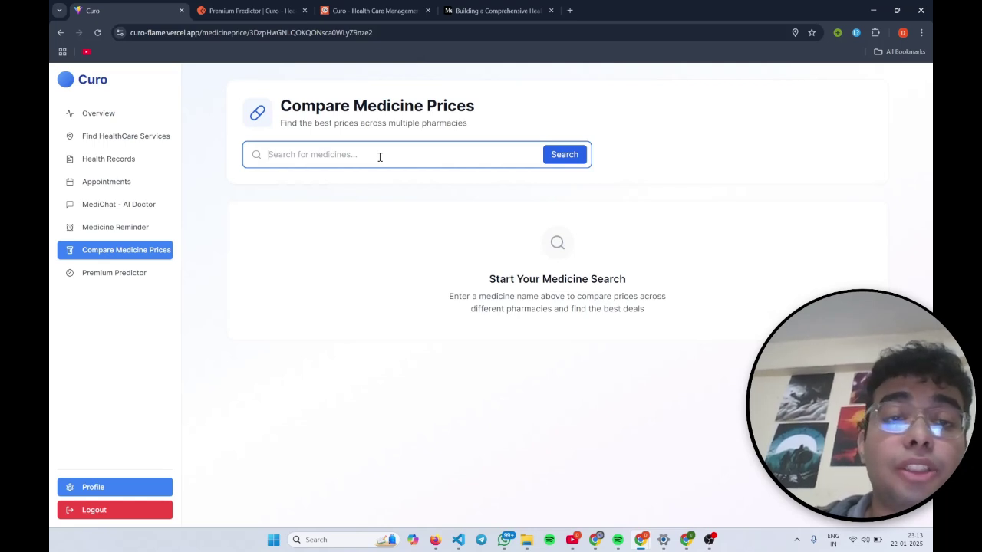
type("dolo")
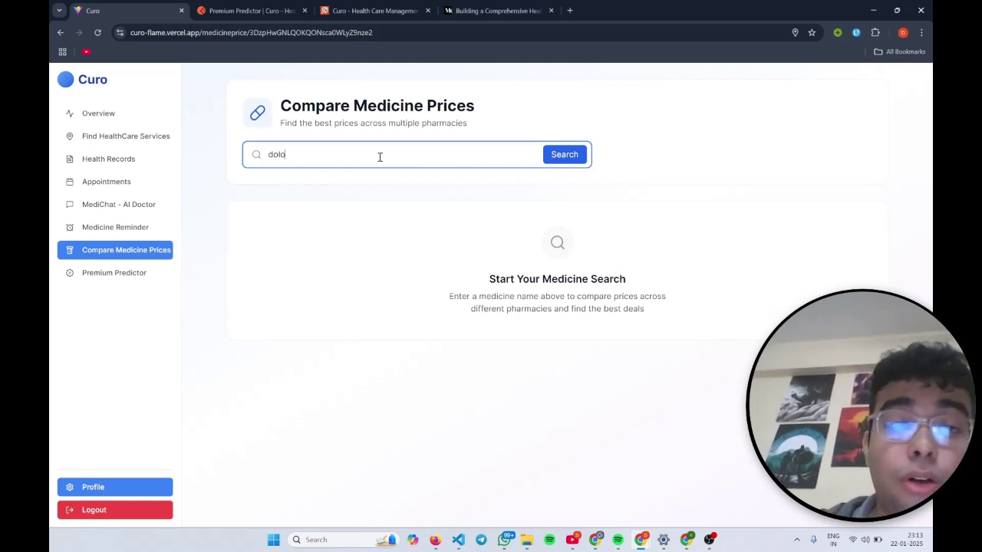
key("Return")
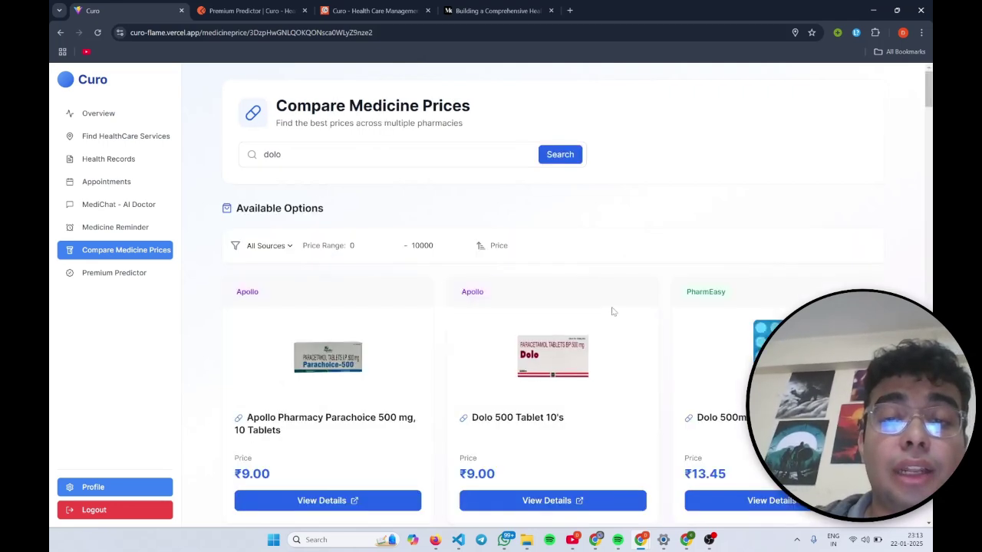
scroll(478, 318, "down", 1)
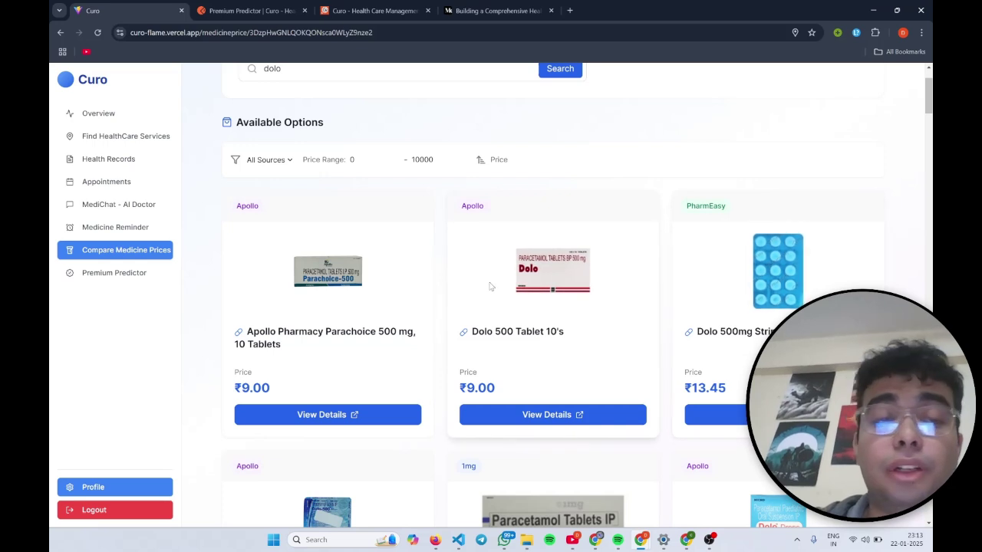
scroll(491, 286, "up", 1)
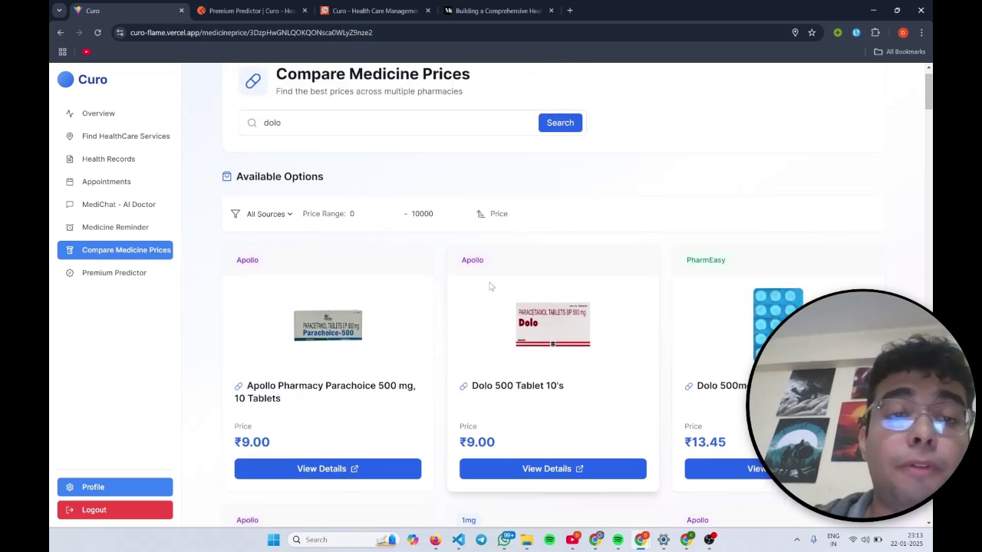
Keep all pharmacy sources, sort dolo results cheapest first, then start the Premium Predictor's Age field.
left_click(270, 217)
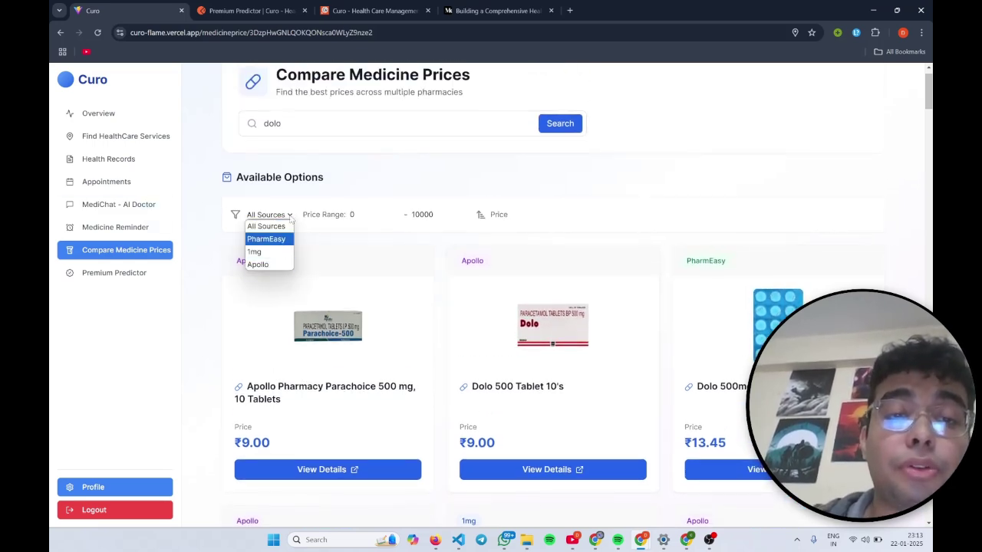
left_click(291, 218)
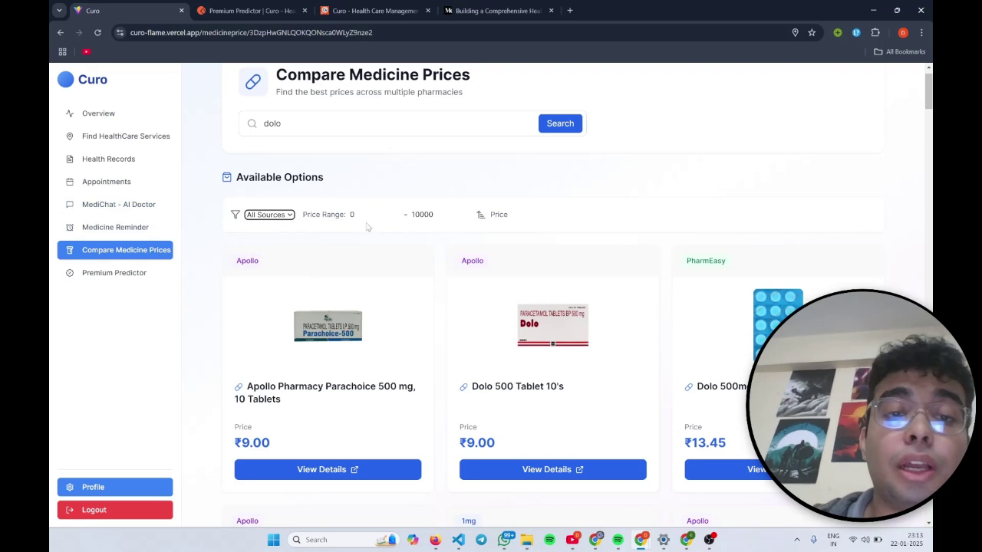
left_click(495, 223)
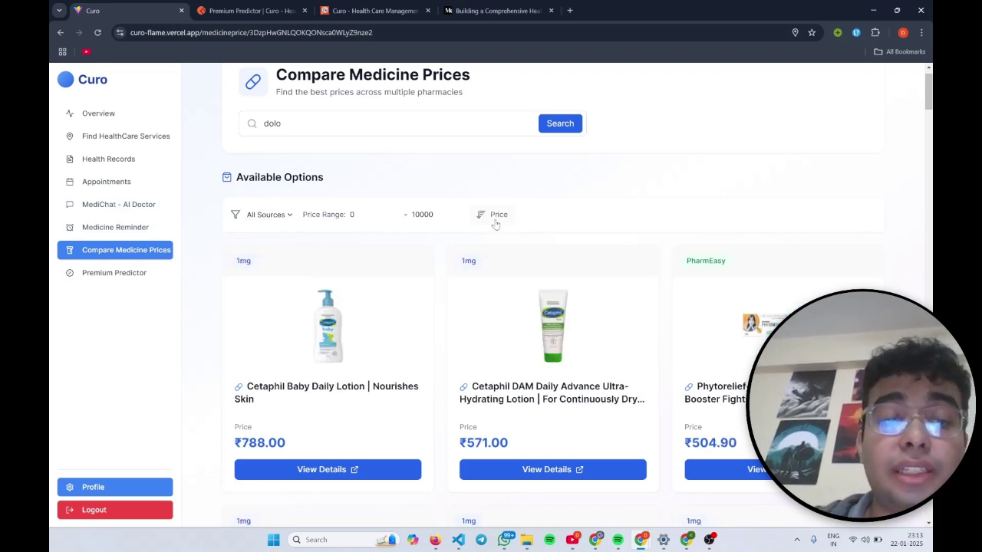
left_click(495, 224)
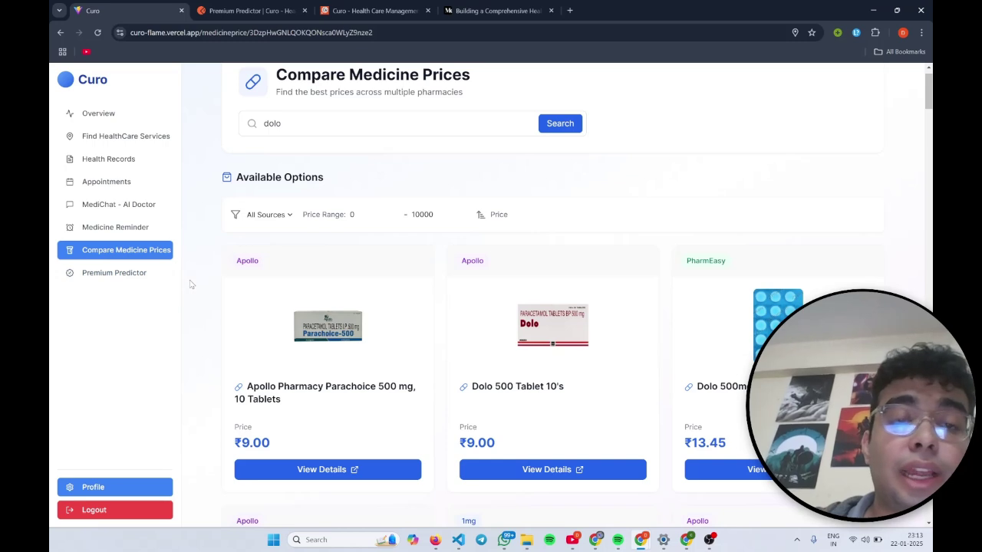
scroll(325, 116, "up", 1)
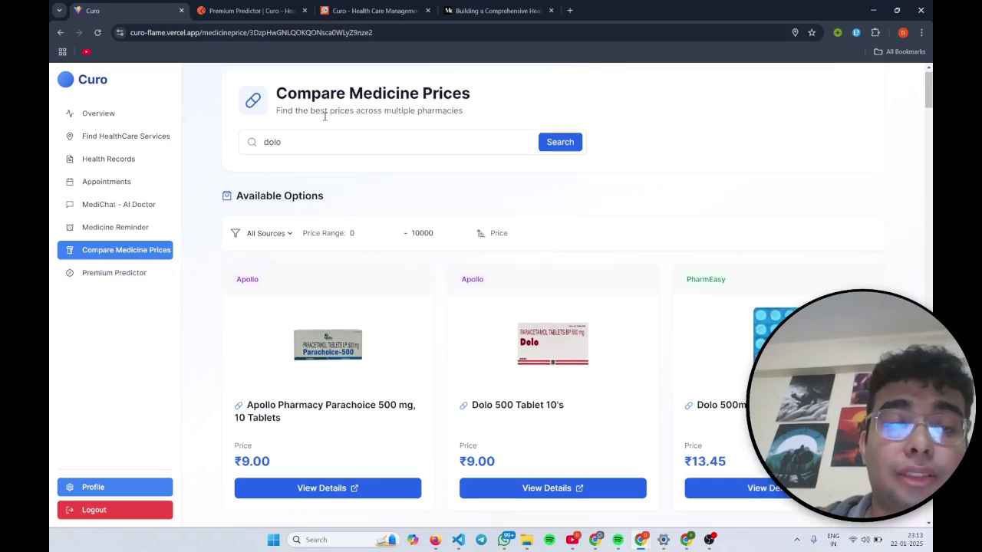
left_click(117, 274)
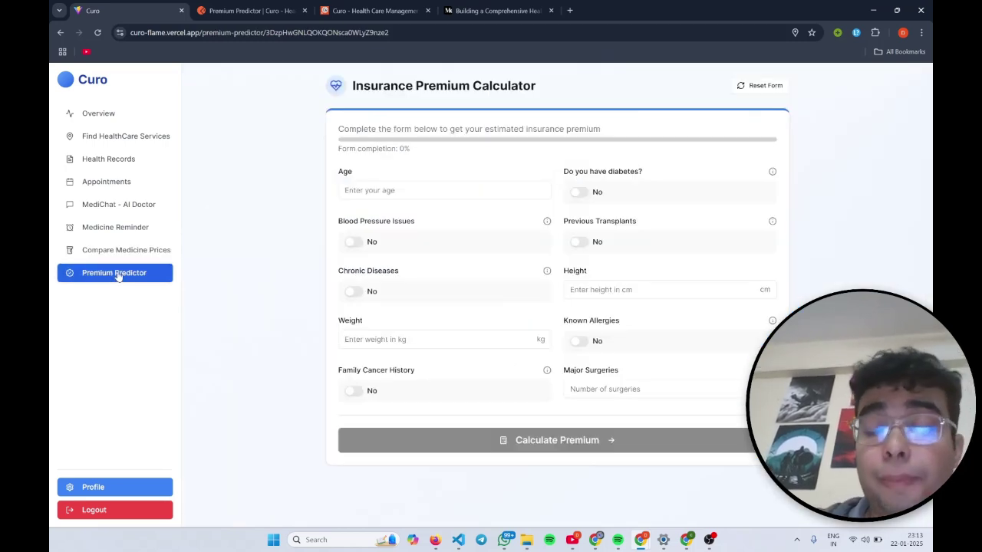
left_click(382, 192)
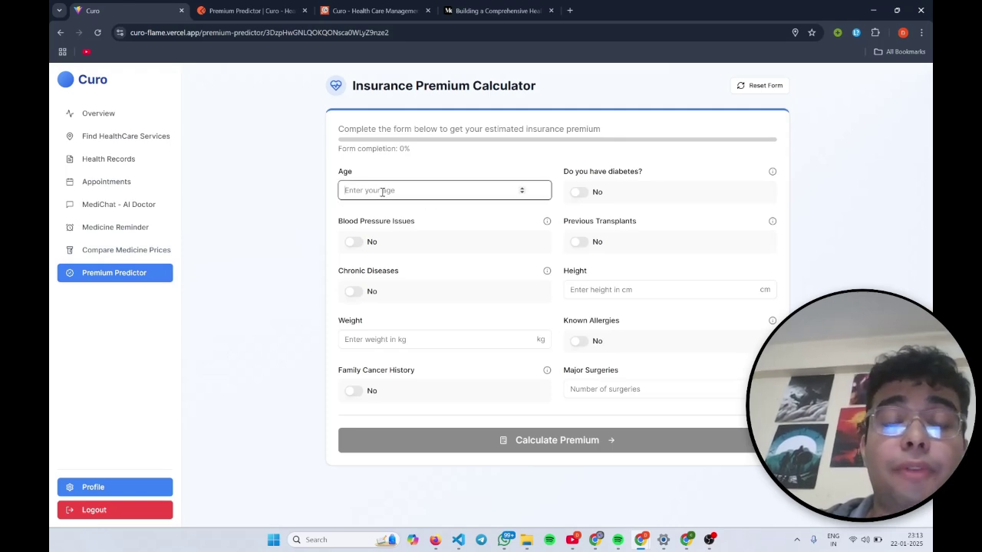
Scroll the Medium article down to its Insurance Premium Prediction model-evaluation charts.
left_click(498, 11)
scroll(485, 284, "down", 10)
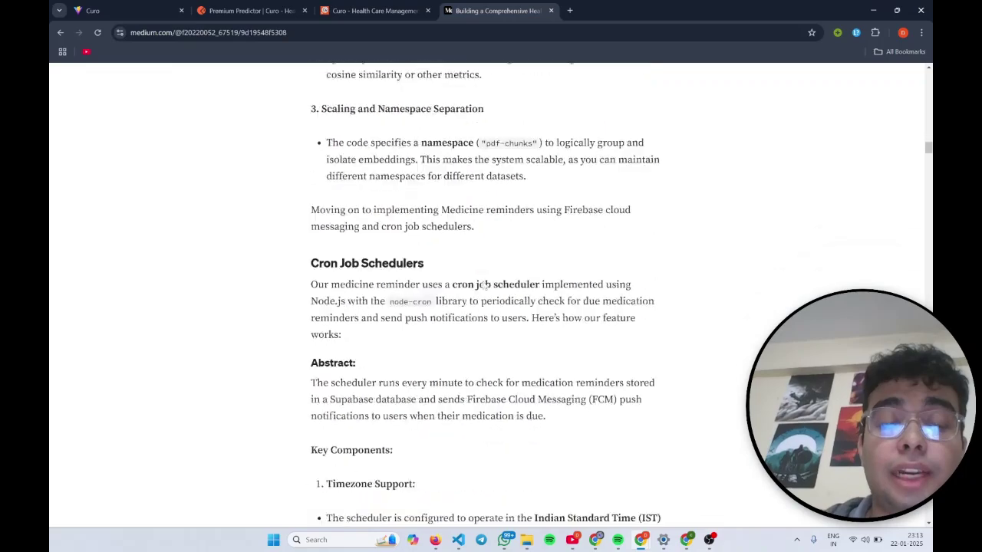
scroll(483, 285, "down", 12)
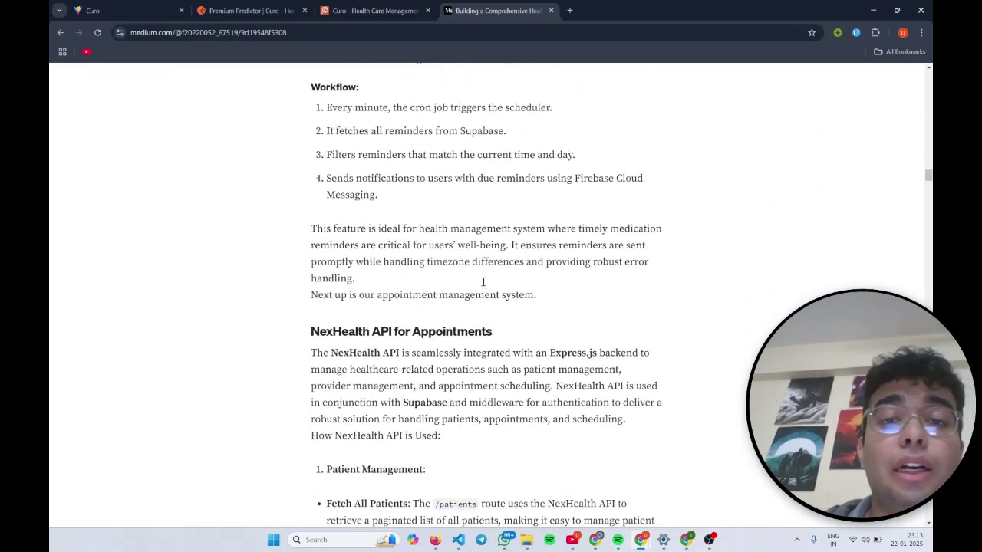
scroll(483, 285, "down", 4)
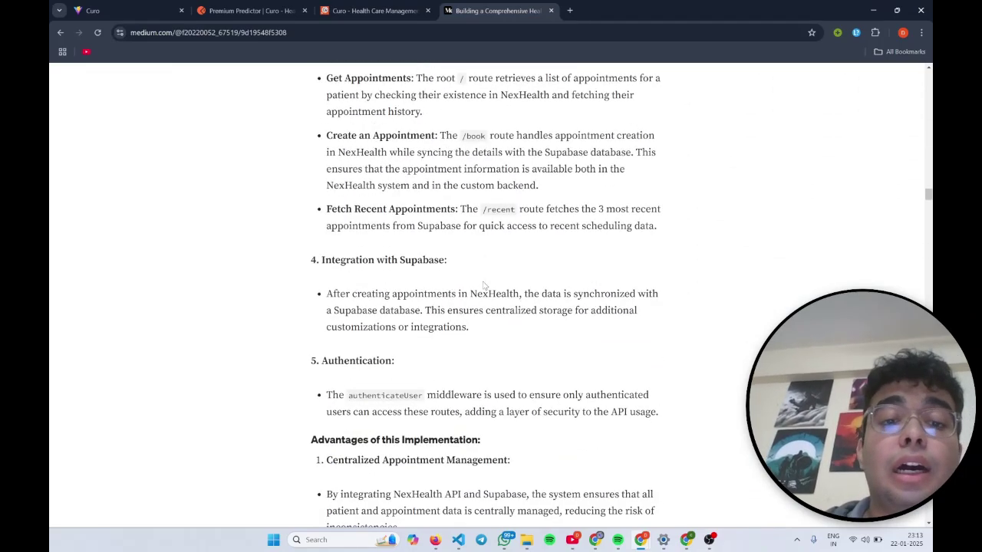
scroll(483, 285, "down", 9)
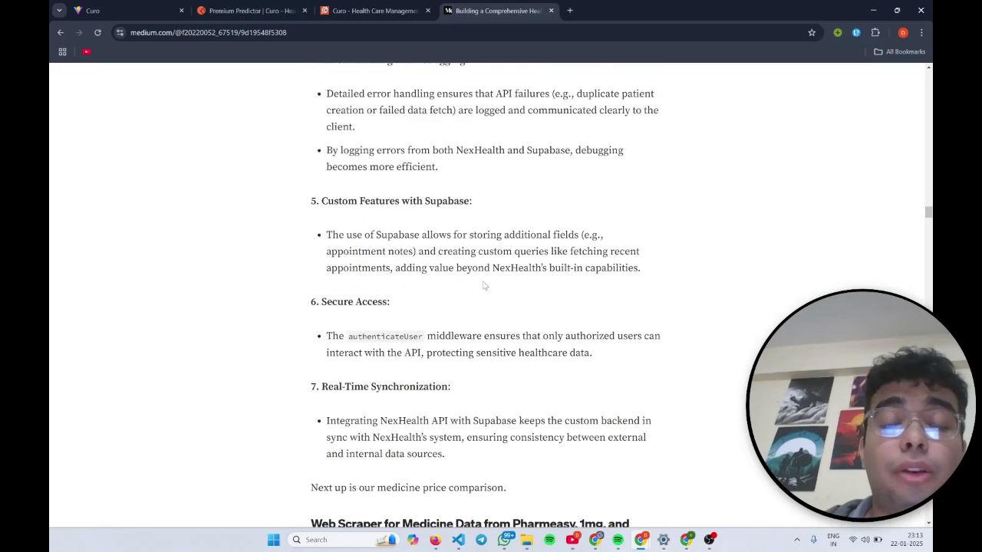
scroll(483, 285, "down", 12)
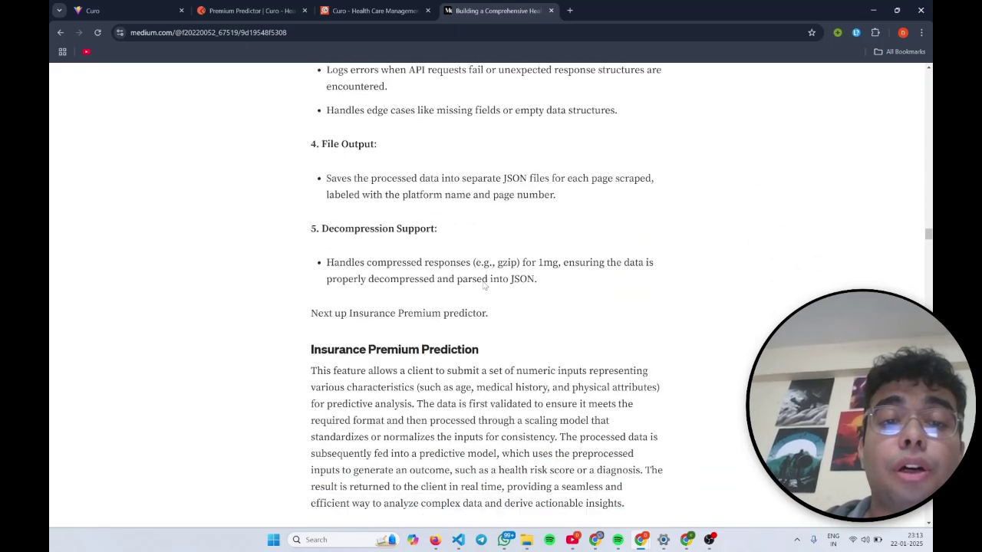
scroll(483, 285, "down", 15)
scroll(483, 285, "up", 7)
scroll(483, 285, "up", 5)
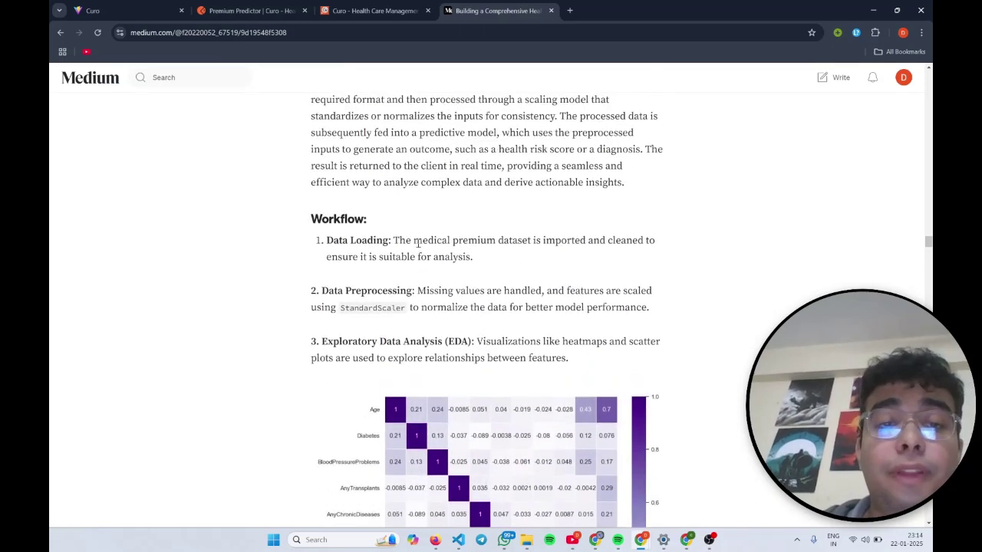
scroll(418, 244, "up", 2)
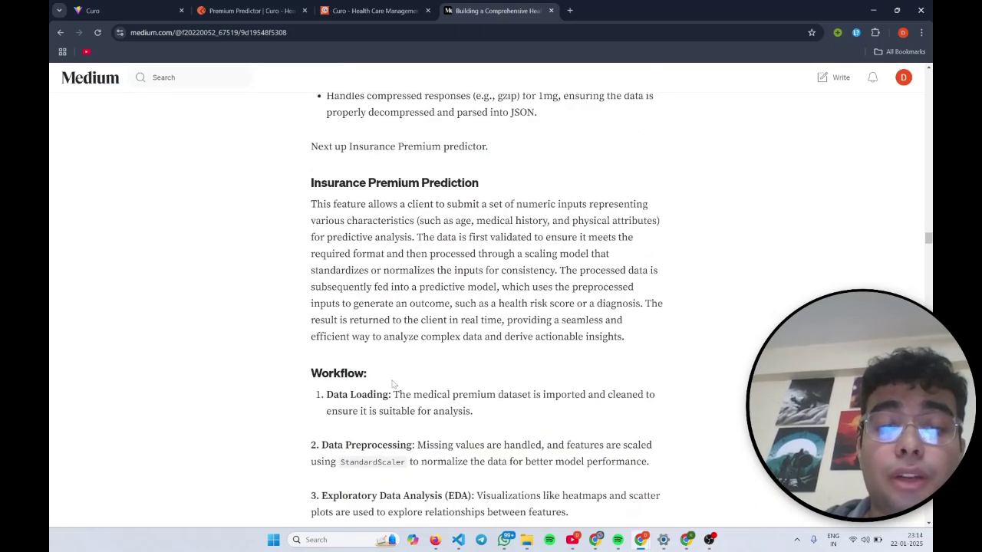
scroll(398, 387, "down", 5)
scroll(398, 385, "down", 1)
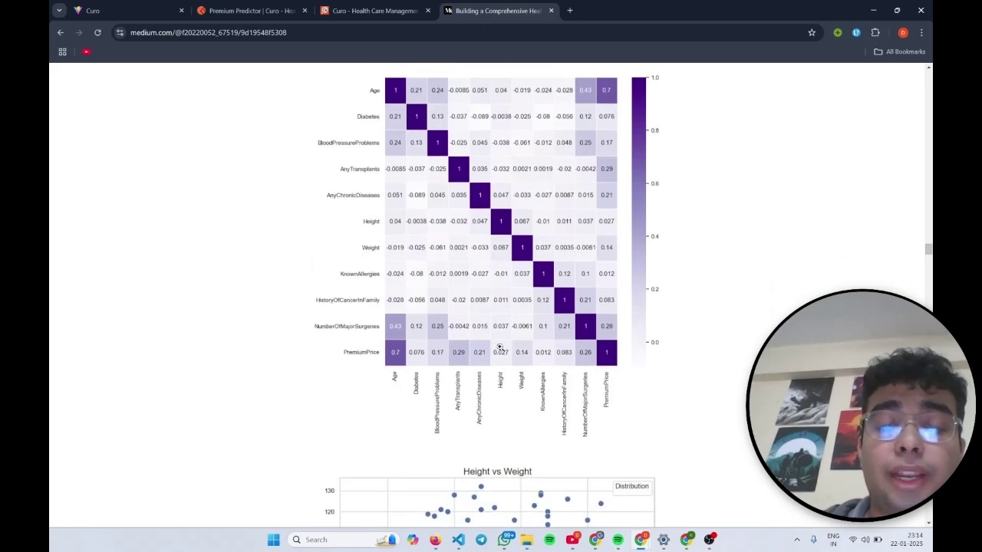
scroll(454, 255, "down", 3)
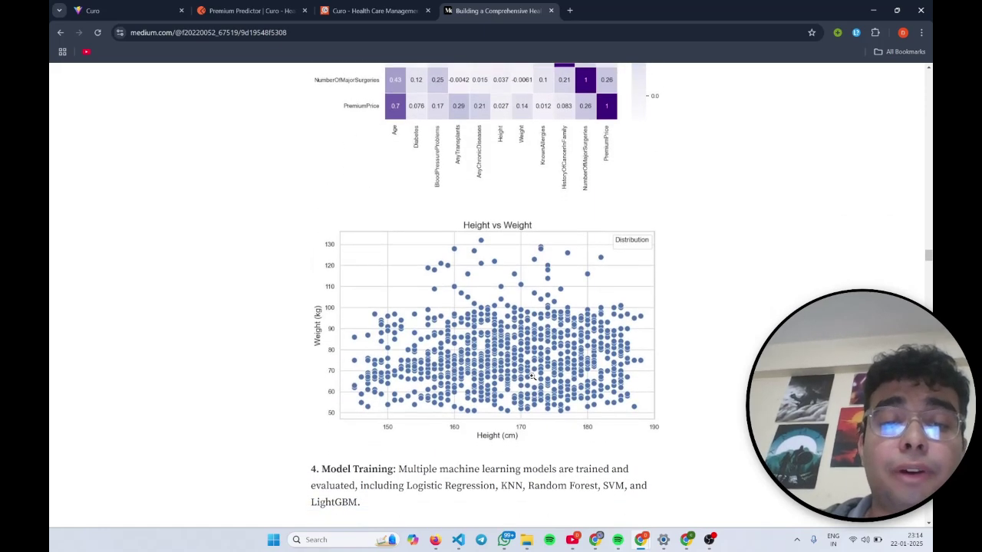
scroll(446, 347, "down", 3)
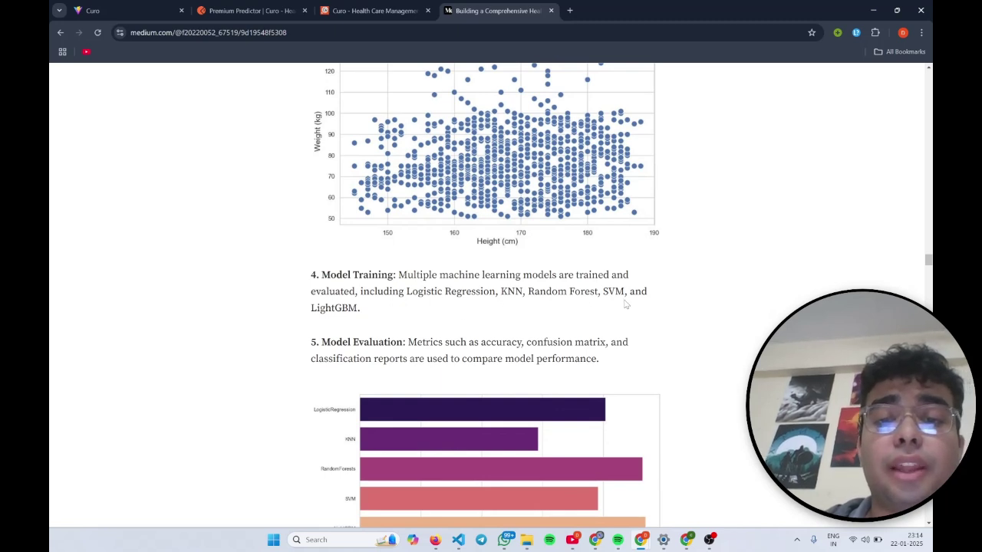
scroll(414, 335, "down", 2)
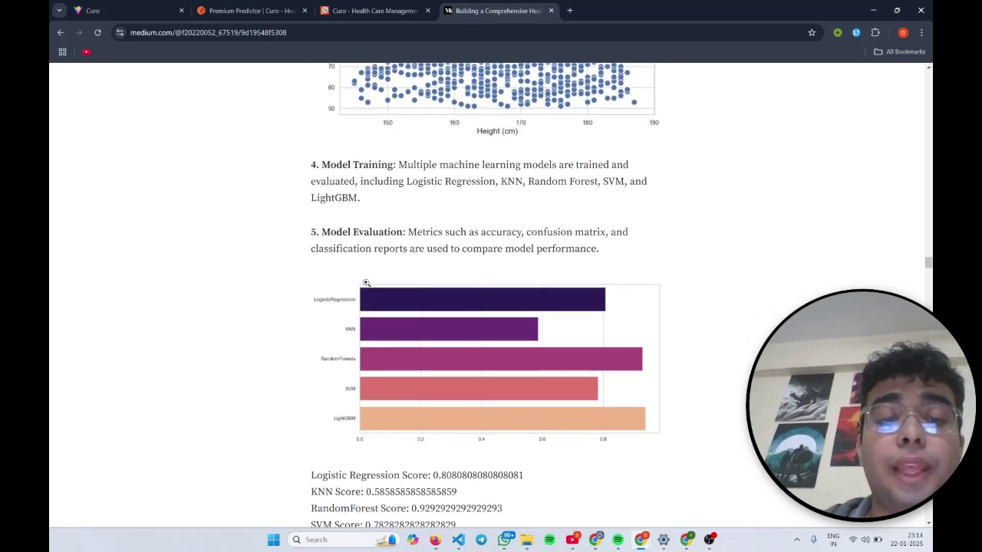
scroll(423, 297, "down", 2)
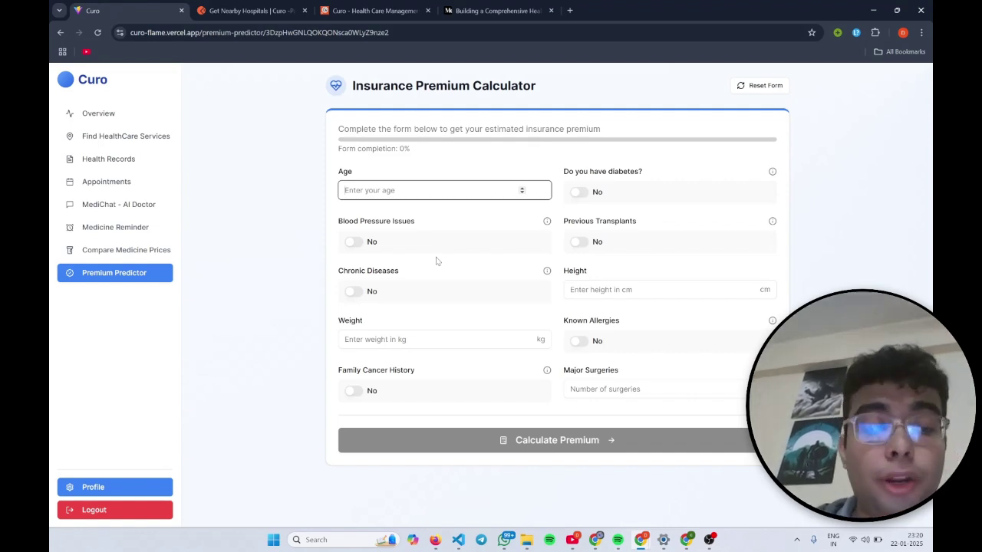
Enter age 21 and mark diabetes and previous transplants as Yes.
type("21")
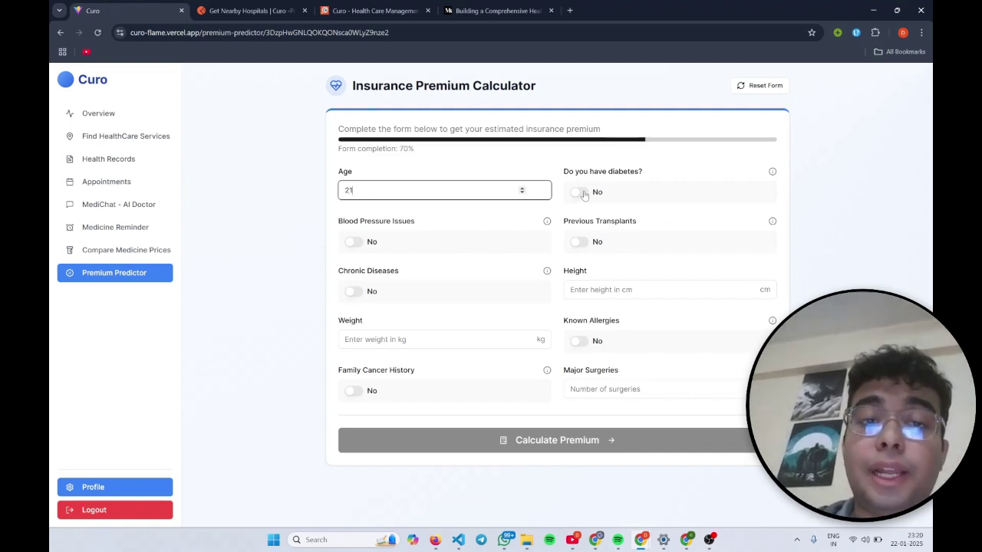
left_click(581, 193)
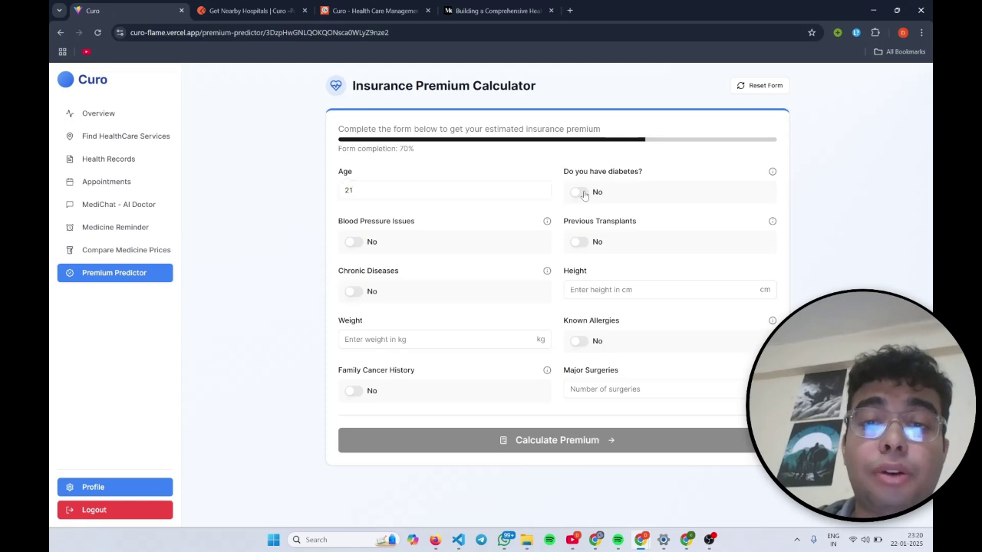
left_click(580, 240)
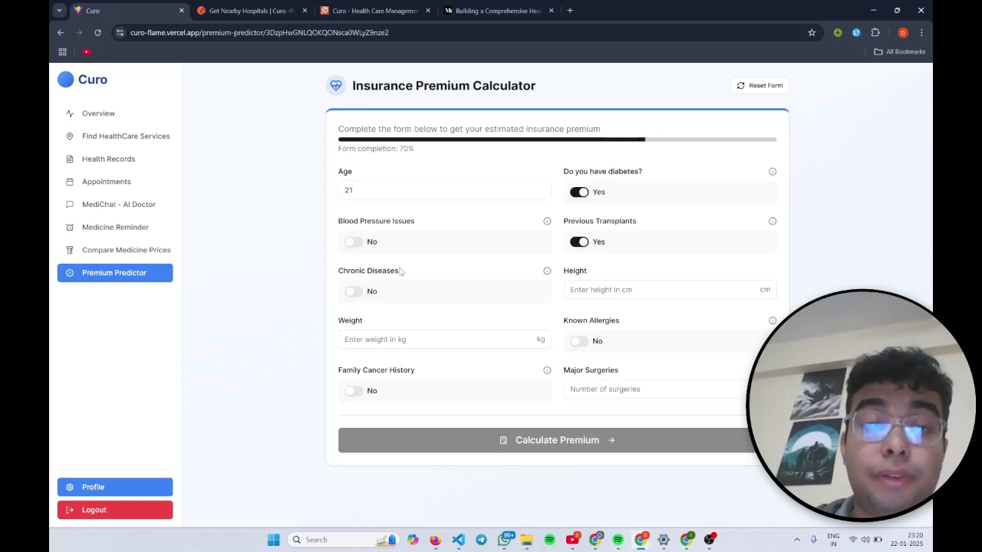
Enter height 184 cm, weight 84 kg and 1 major surgery, then calculate the premium.
left_click(594, 290)
type("184")
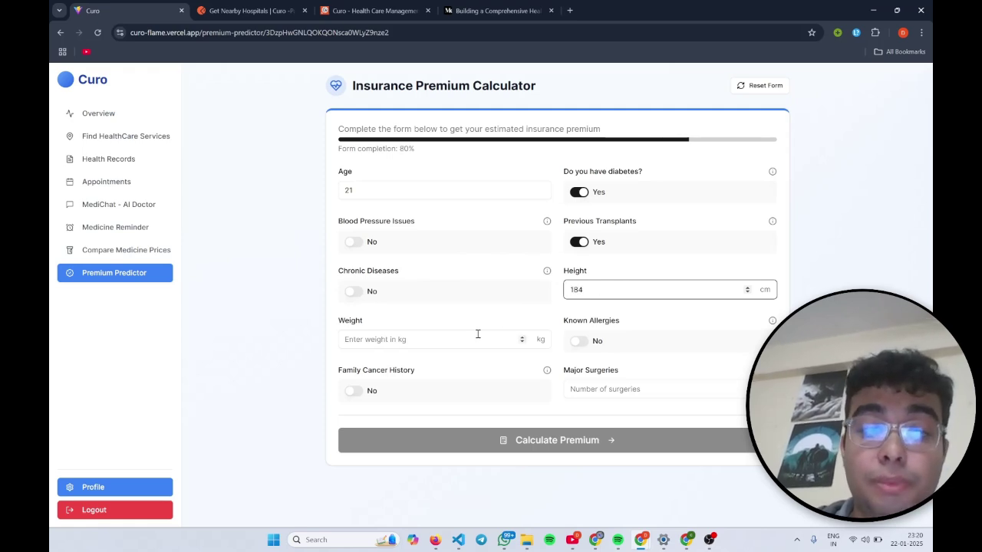
left_click(477, 335)
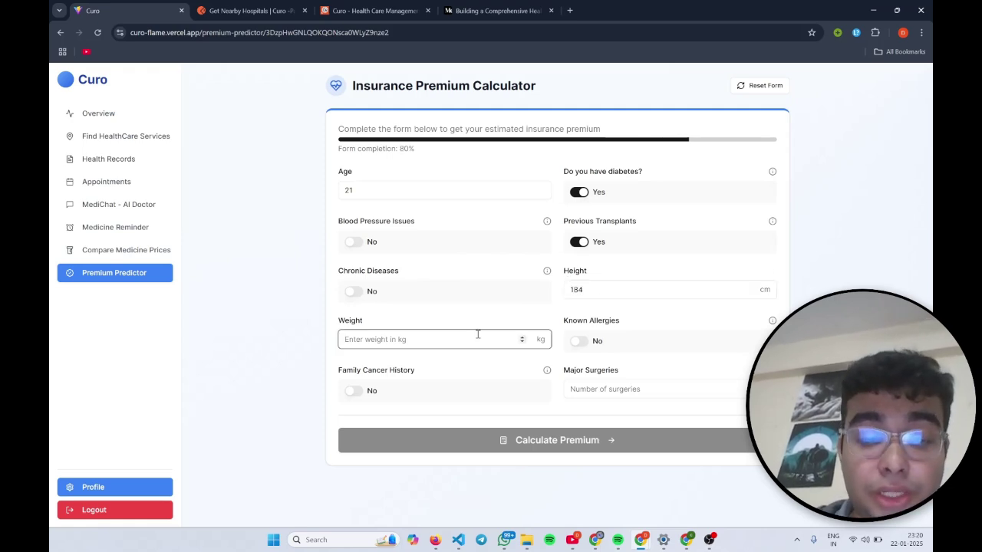
type("84")
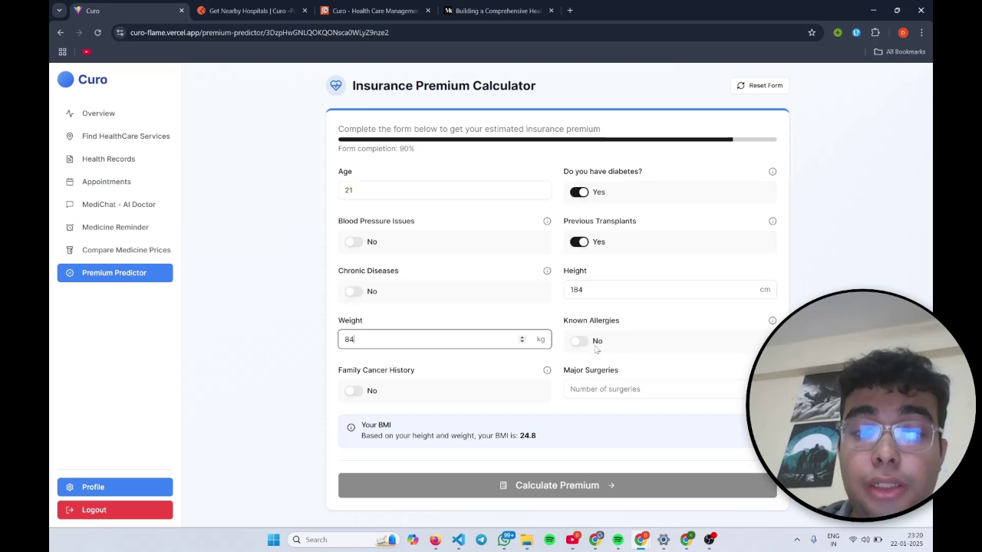
left_click(603, 387)
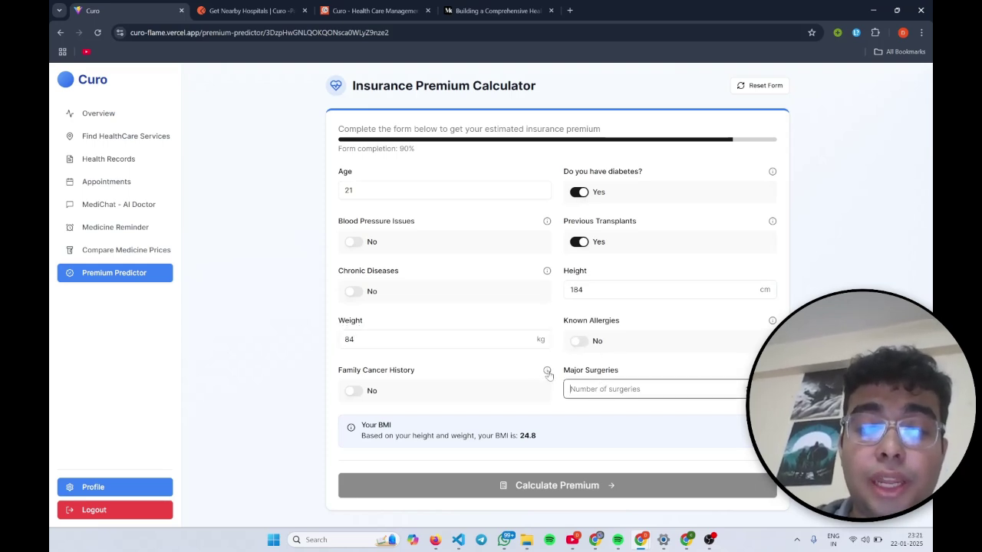
mouse_move(547, 372)
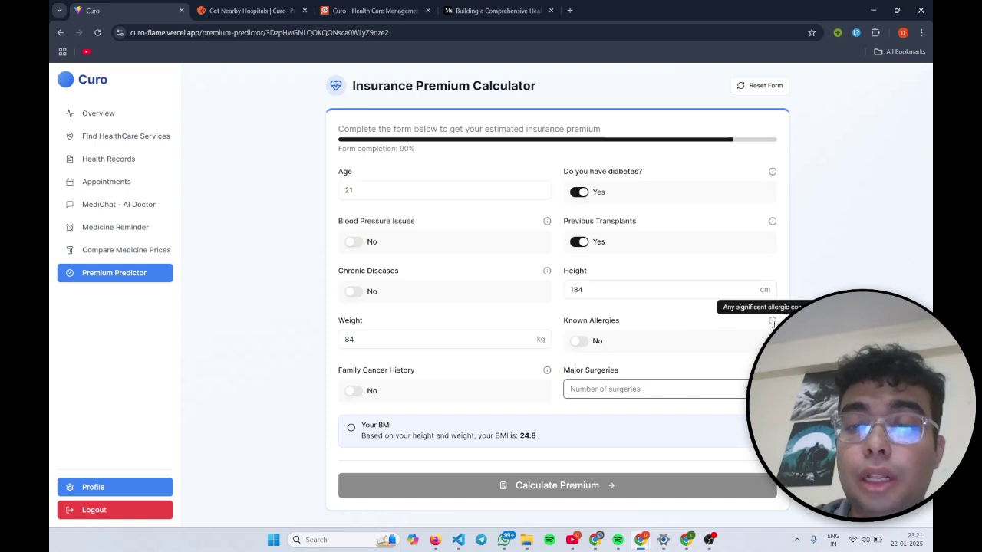
type("1")
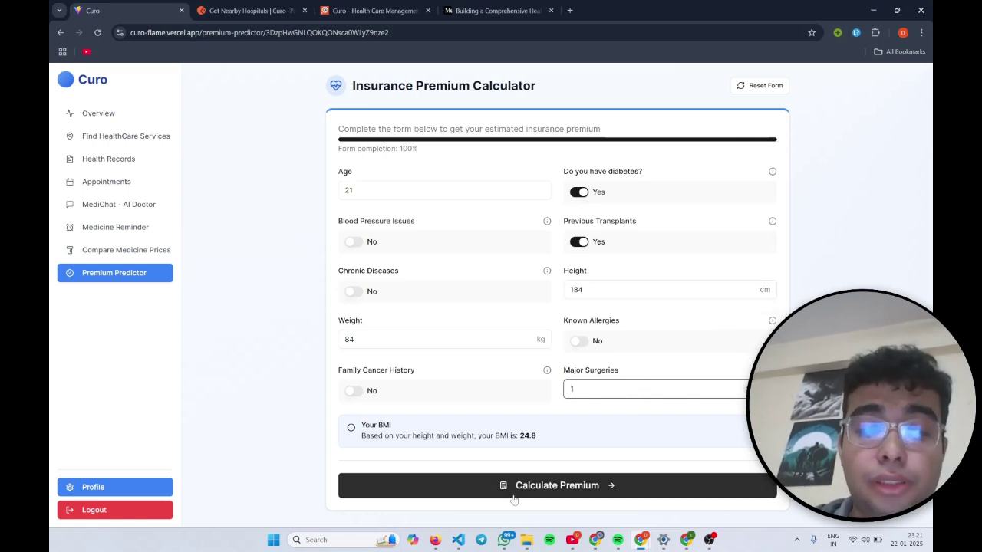
left_click(512, 494)
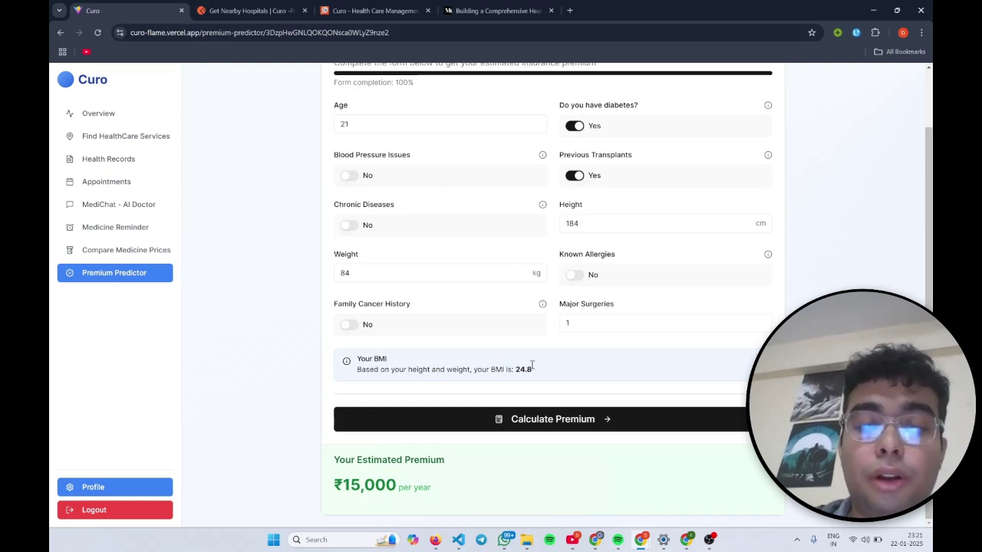
Replace age 21 with 65 and recalculate, raising the estimate to ₹38,000 per year.
left_click_drag(542, 370, 511, 370)
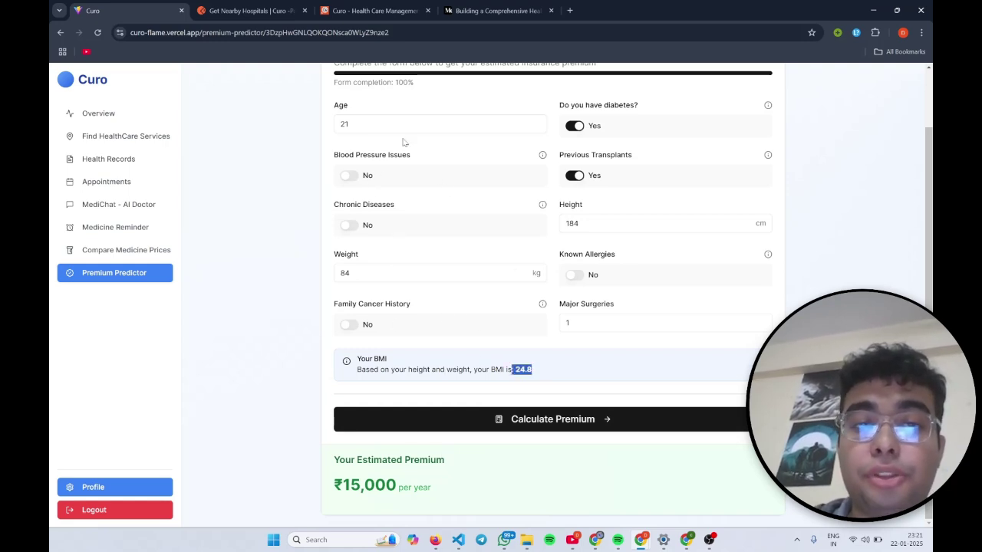
left_click(372, 123)
key("BackSpace")
key("BackSpace")
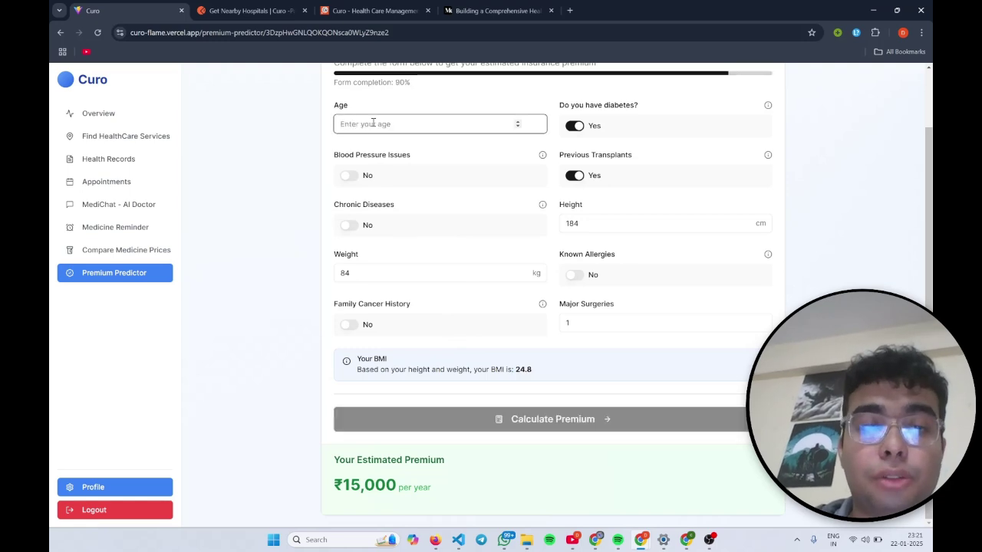
type("65")
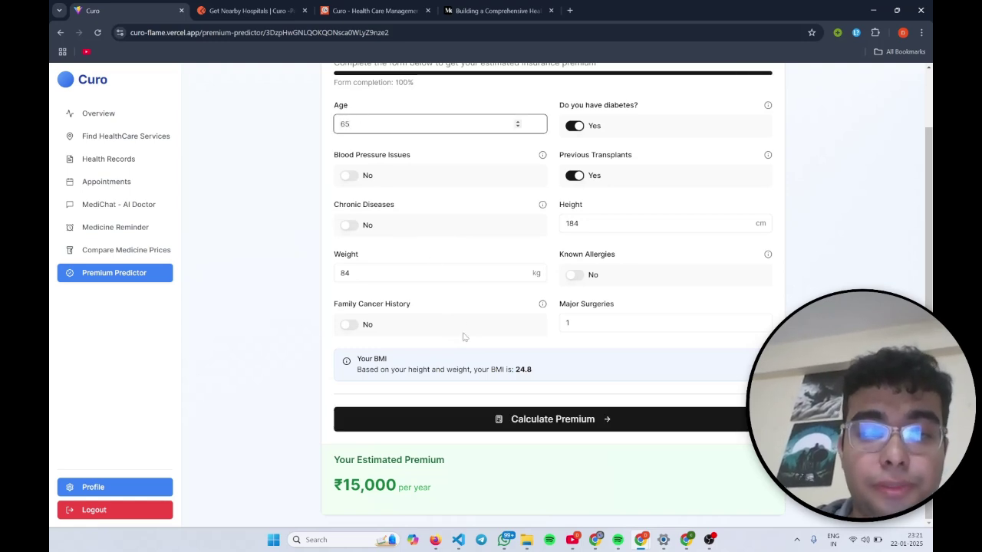
left_click(473, 420)
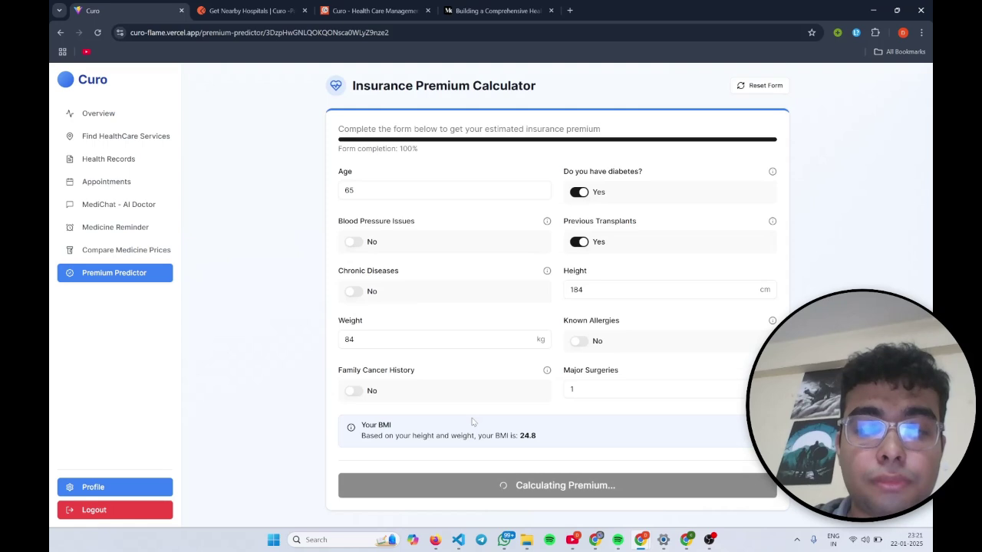
scroll(472, 421, "down", 1)
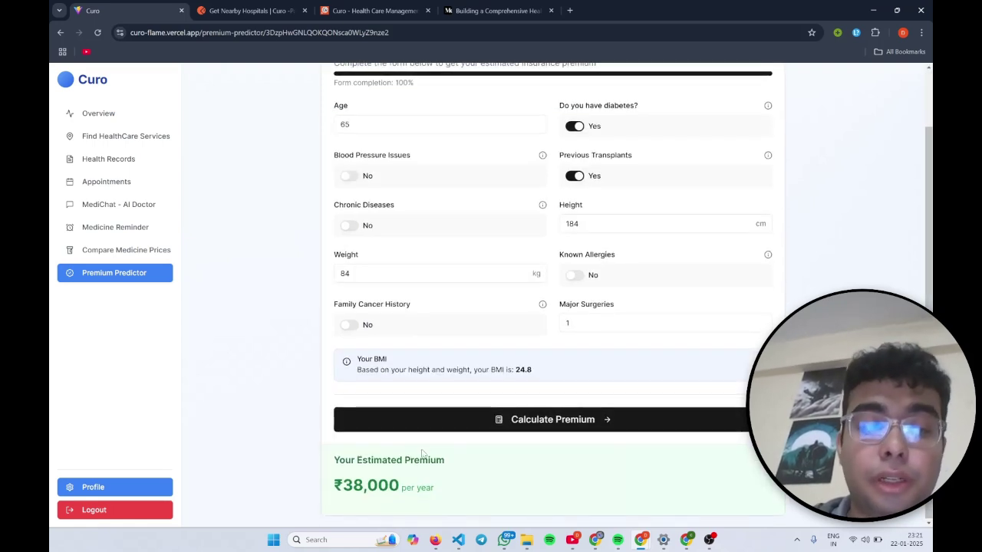
scroll(405, 276, "up", 1)
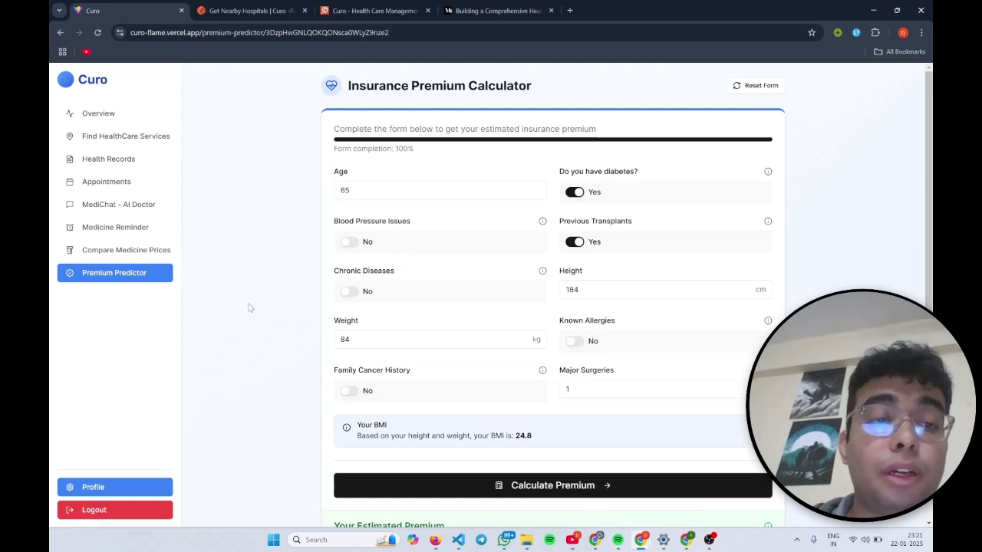
Log out of Curo and switch to Postman's Get Nearby Hospitals request.
left_click(146, 510)
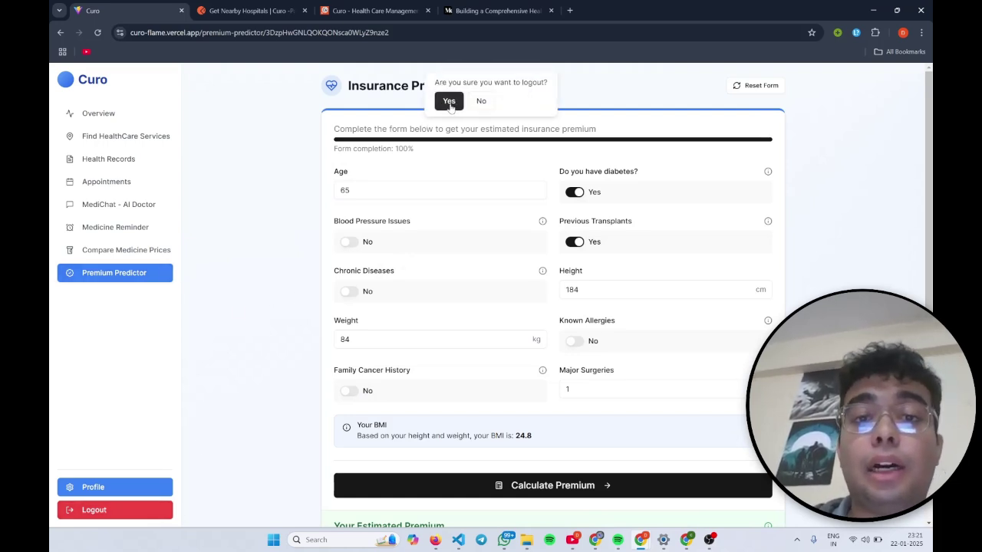
left_click(450, 103)
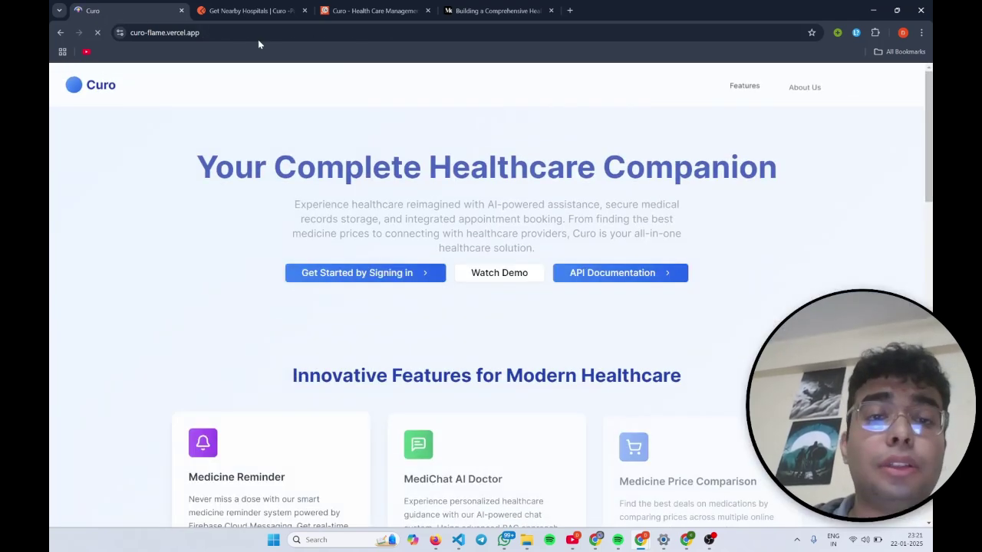
left_click(245, 13)
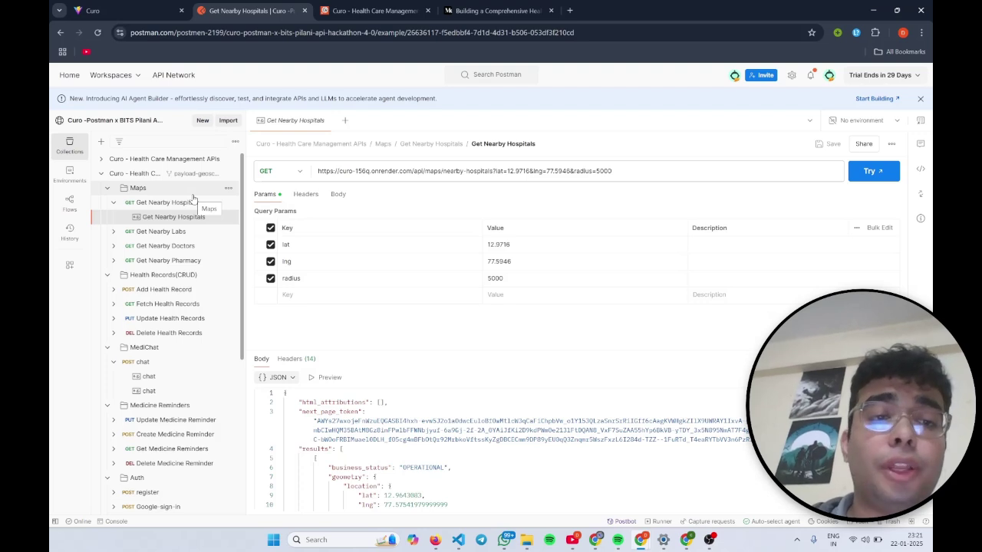
Review the Get Nearby Labs request docs and the published Get Nearby Hospitals documentation.
left_click(201, 232)
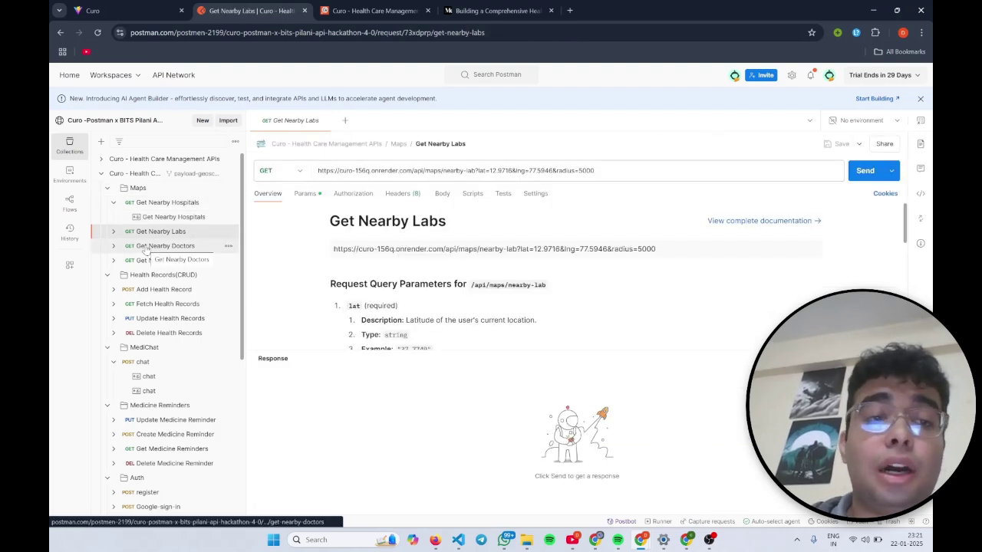
scroll(309, 279, "down", 3)
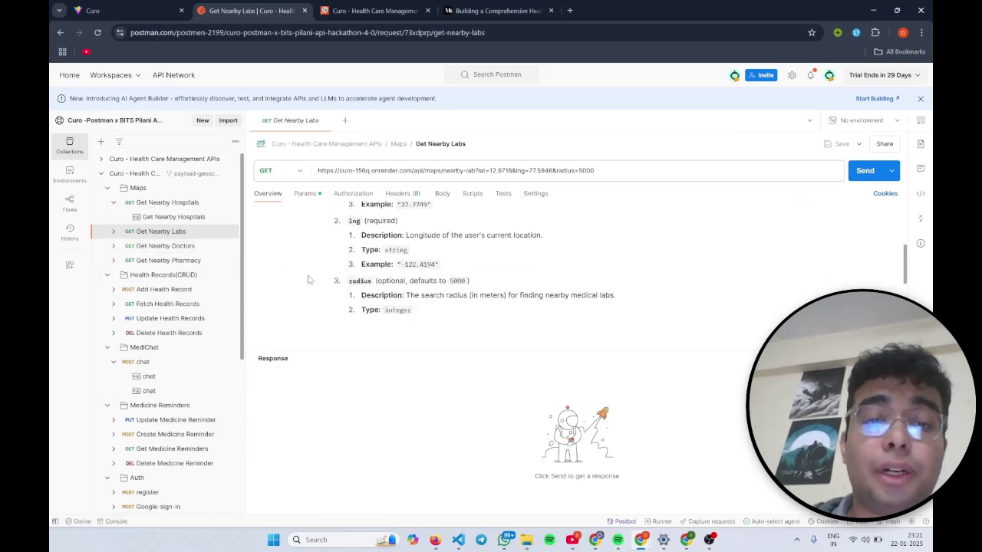
scroll(308, 280, "down", 1)
scroll(307, 279, "down", 3)
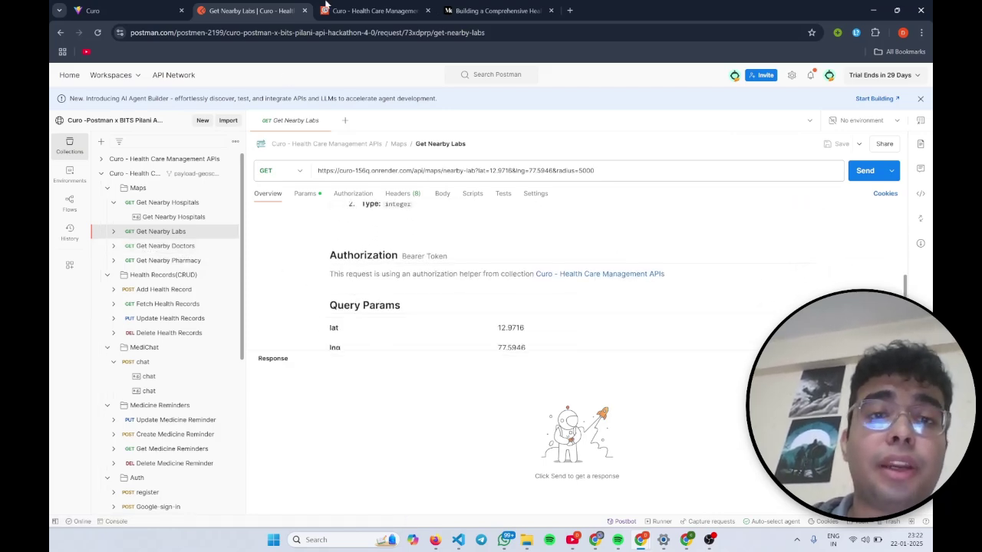
left_click(368, 11)
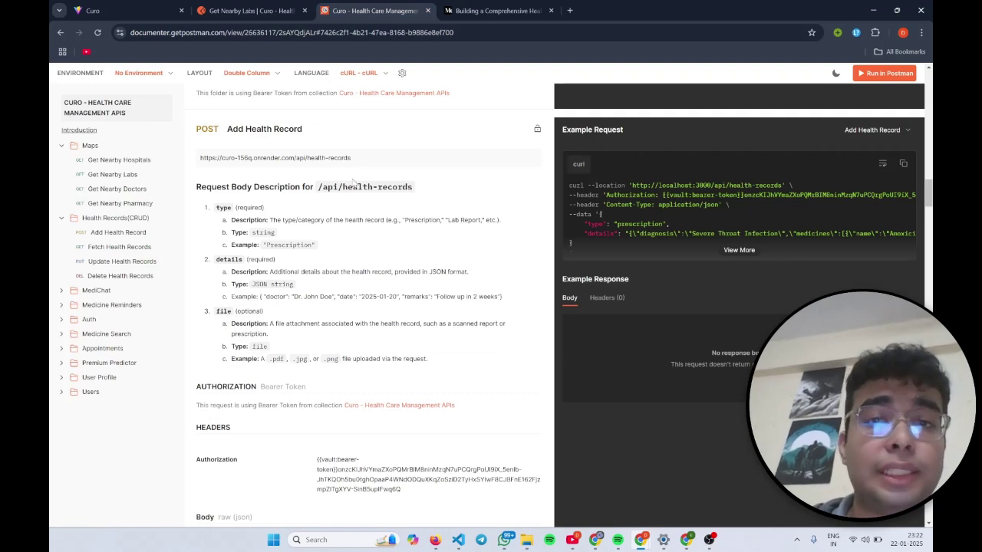
left_click(147, 161)
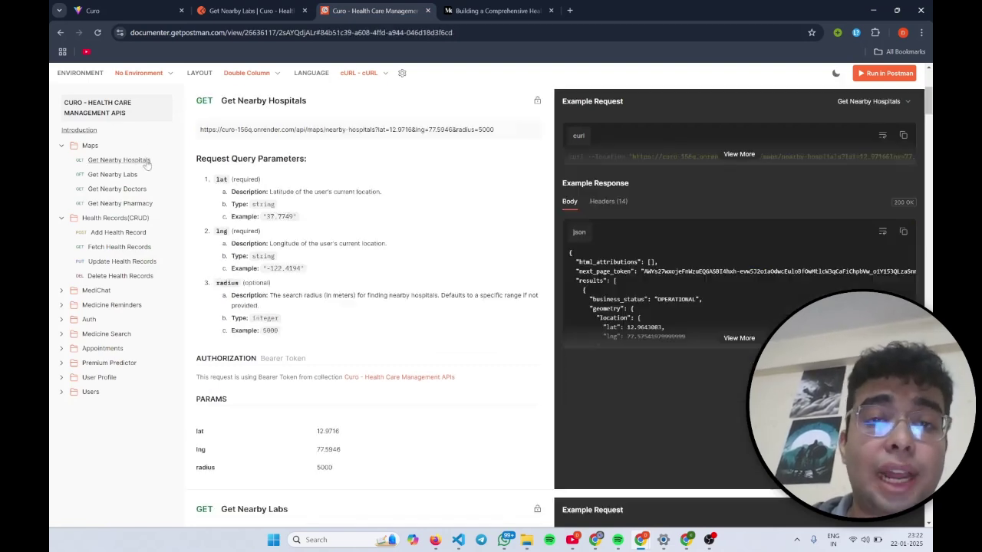
left_click(474, 8)
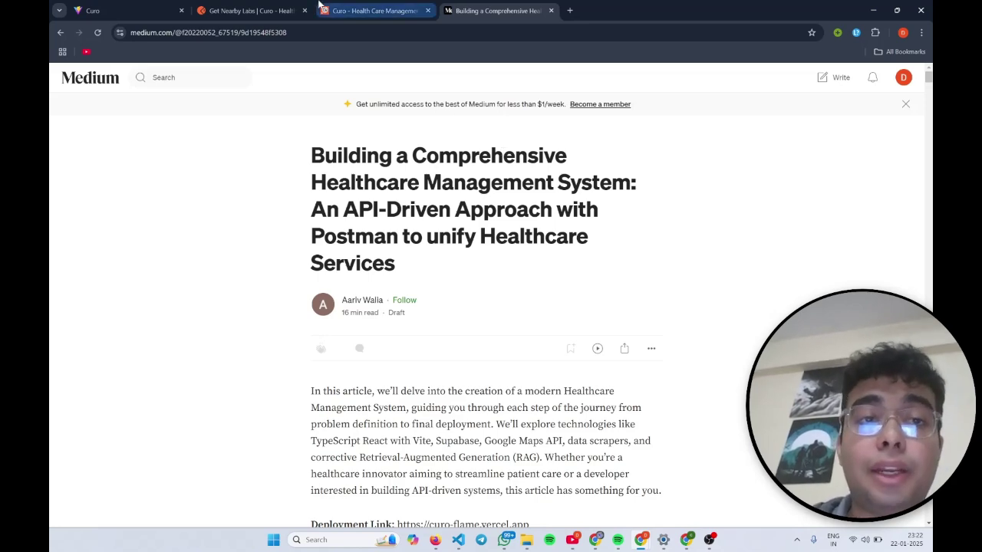
Return to the Curo landing page and scroll through its healthcare feature cards.
left_click(252, 10)
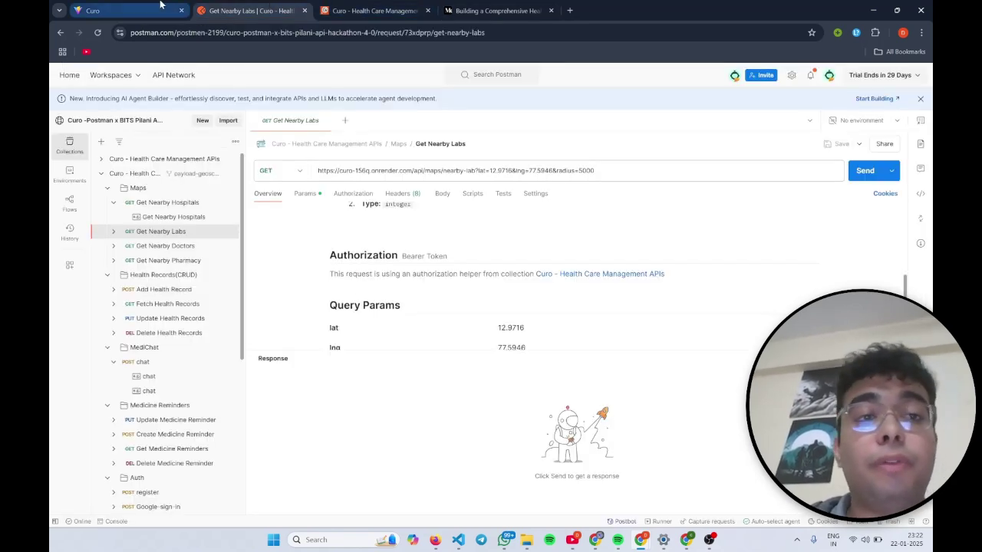
left_click(115, 10)
scroll(259, 205, "down", 1)
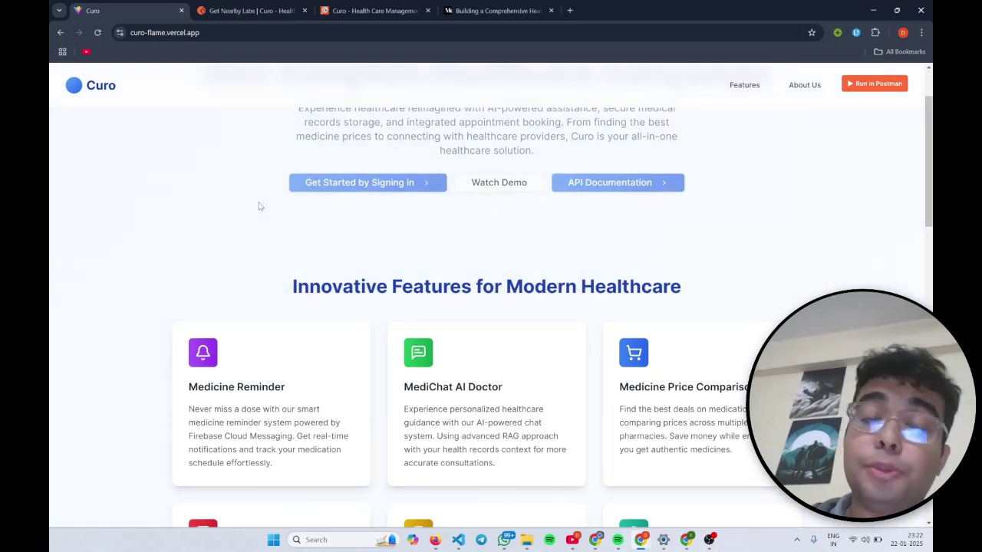
scroll(259, 205, "down", 4)
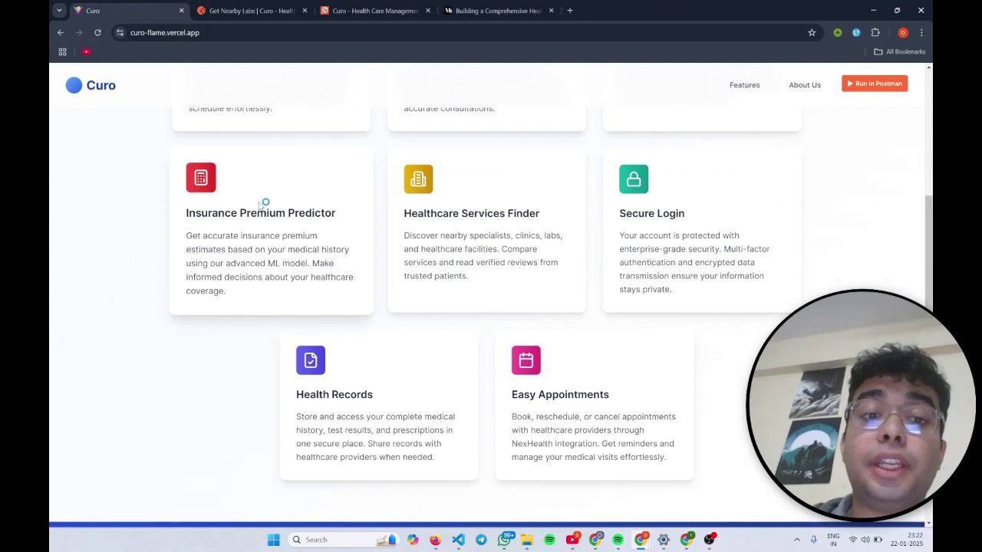
scroll(261, 204, "down", 1)
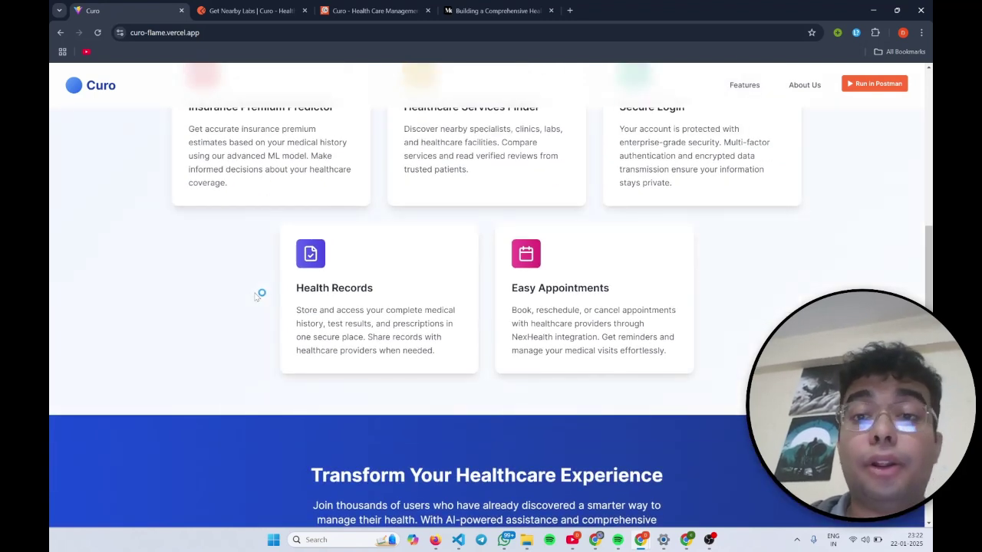
scroll(257, 296, "down", 1)
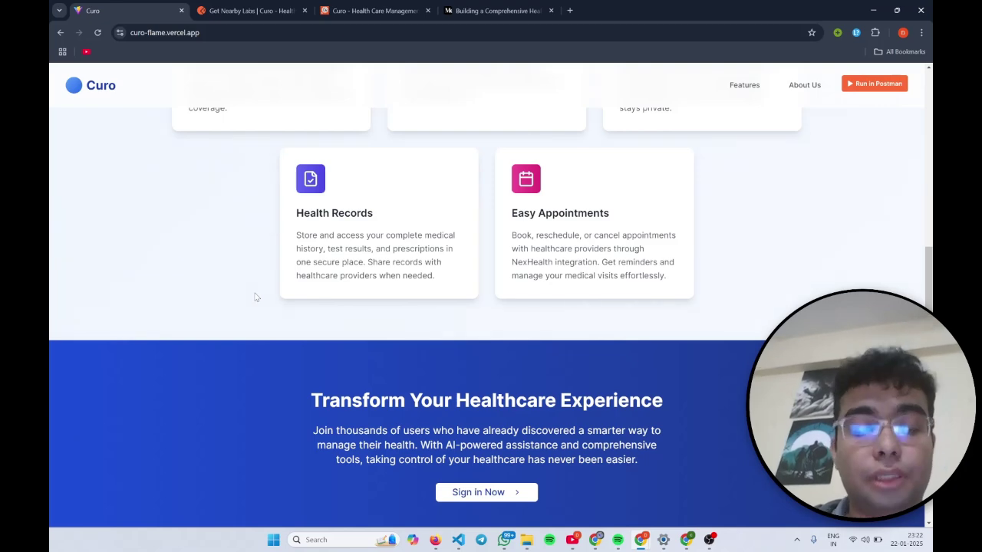
In the Medium article, highlight the LightGBM score of 0.9394 on the model-comparison chart.
key("alt+Tab")
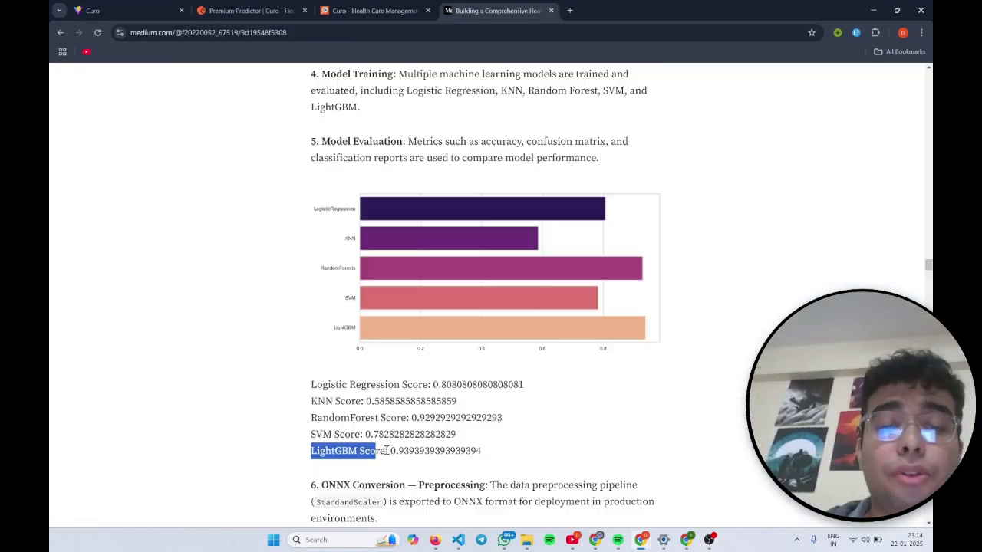
left_click_drag(381, 449, 481, 450)
scroll(510, 455, "down", 1)
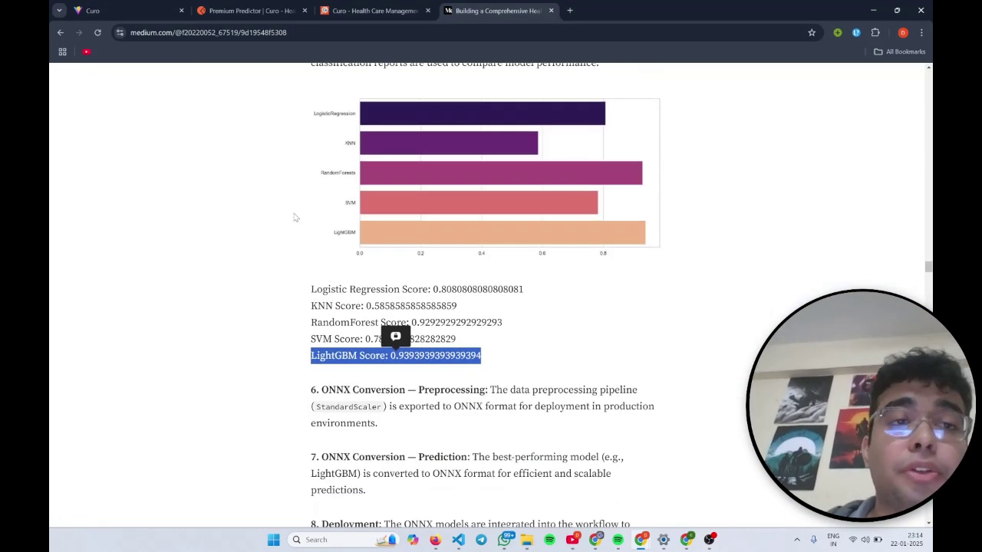